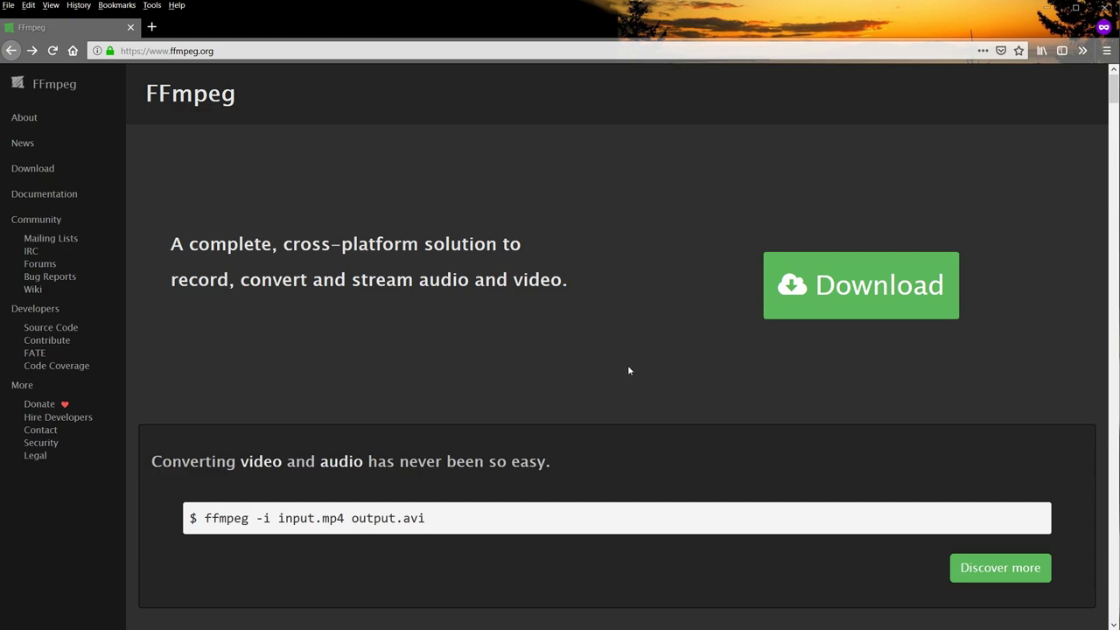
Go from the FFmpeg download page to the Zeranoe Windows Builds page
{"action": "left_click", "coordinate": [836, 293]}
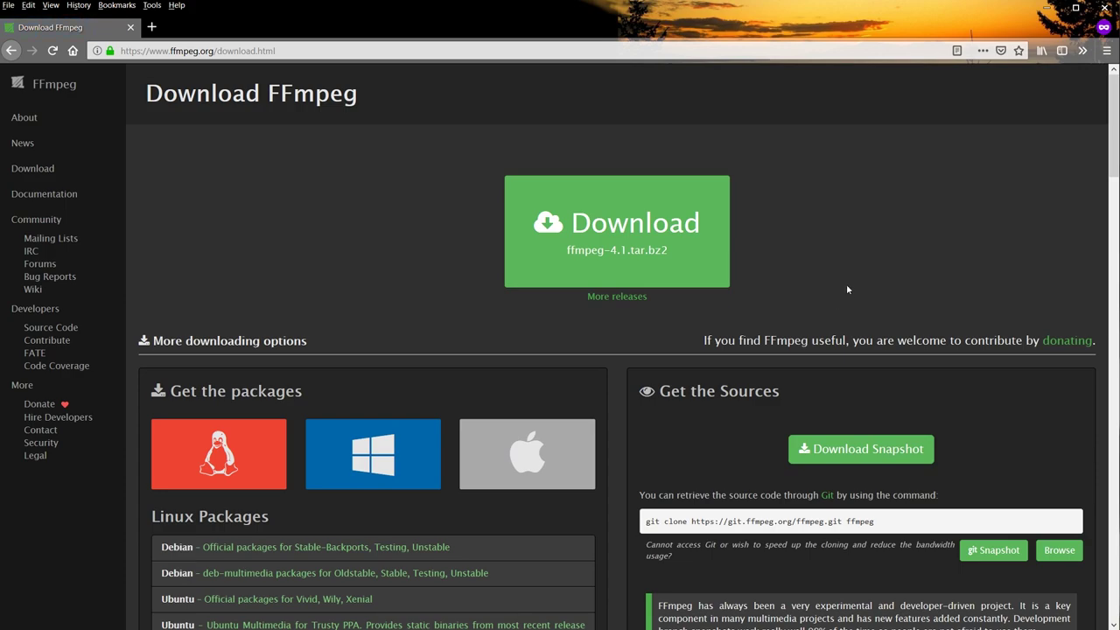
{"action": "scroll", "coordinate": [787, 271], "scroll_direction": "down", "scroll_amount": 4}
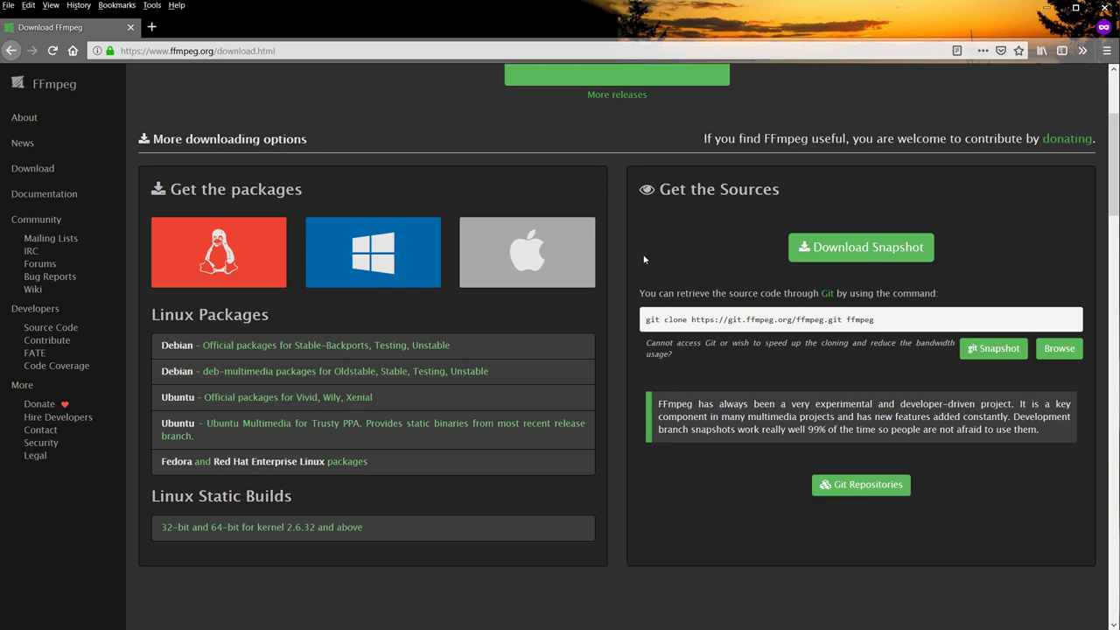
{"action": "mouse_move", "coordinate": [408, 272]}
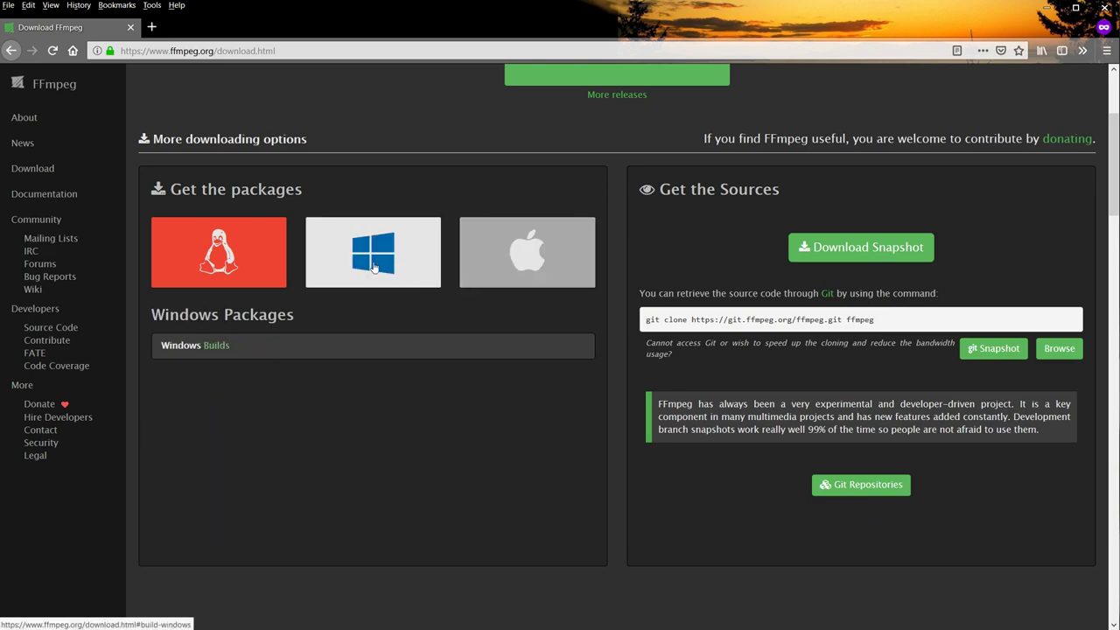
{"action": "left_click", "coordinate": [217, 346]}
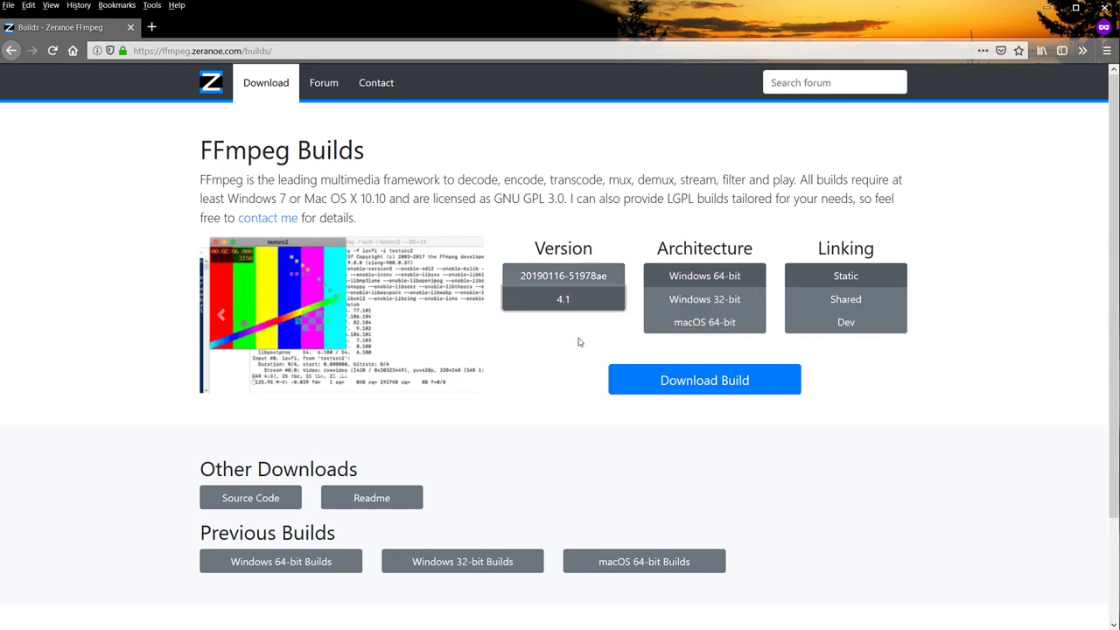
Download the 64-bit static FFmpeg 4.1 build, saving it as ffmpeg-4.1-win64-static.zip
{"action": "left_click", "coordinate": [708, 382]}
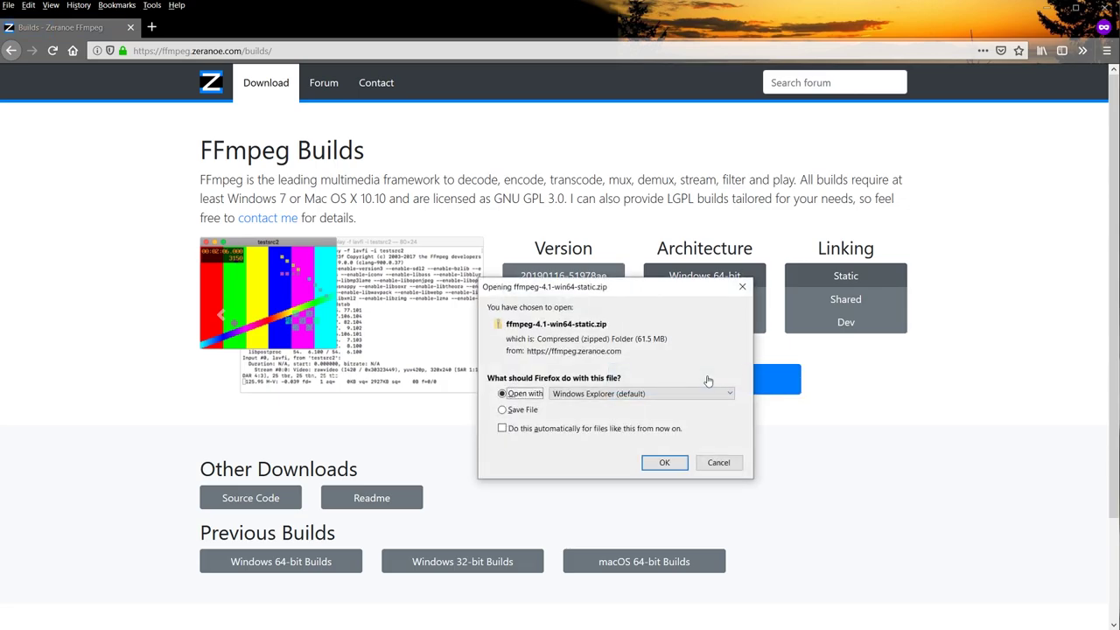
{"action": "left_click", "coordinate": [516, 409]}
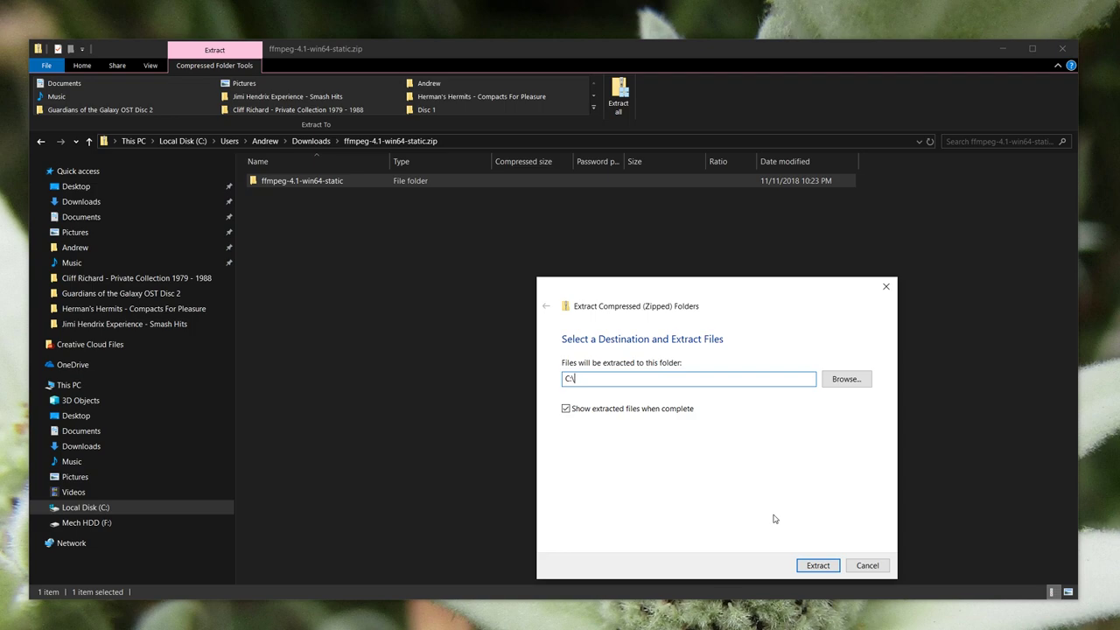
Extract the FFmpeg zip into C:\ and rename the extracted folder to ffmpeg
{"action": "left_click", "coordinate": [818, 567]}
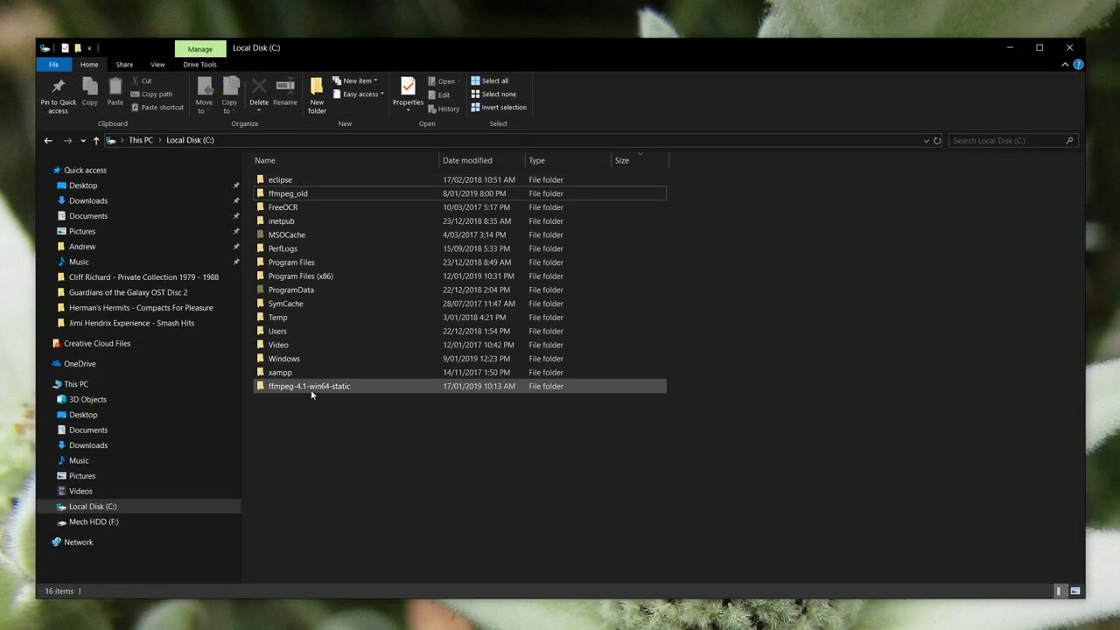
{"action": "right_click", "coordinate": [311, 394]}
{"action": "key", "text": "m"}
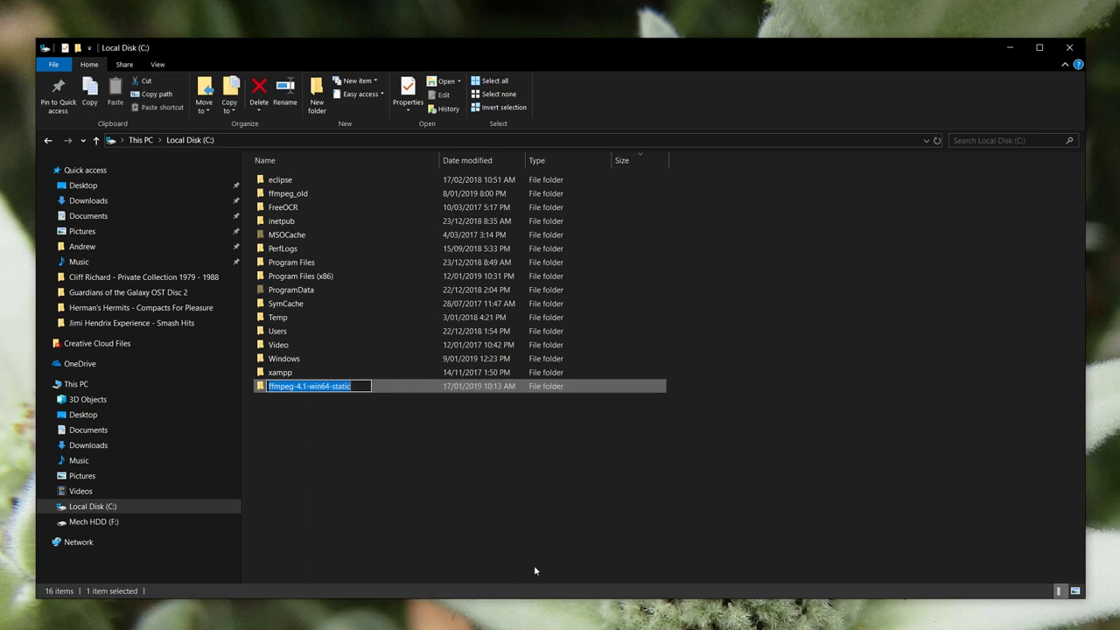
{"action": "type", "text": "ffmpeg"}
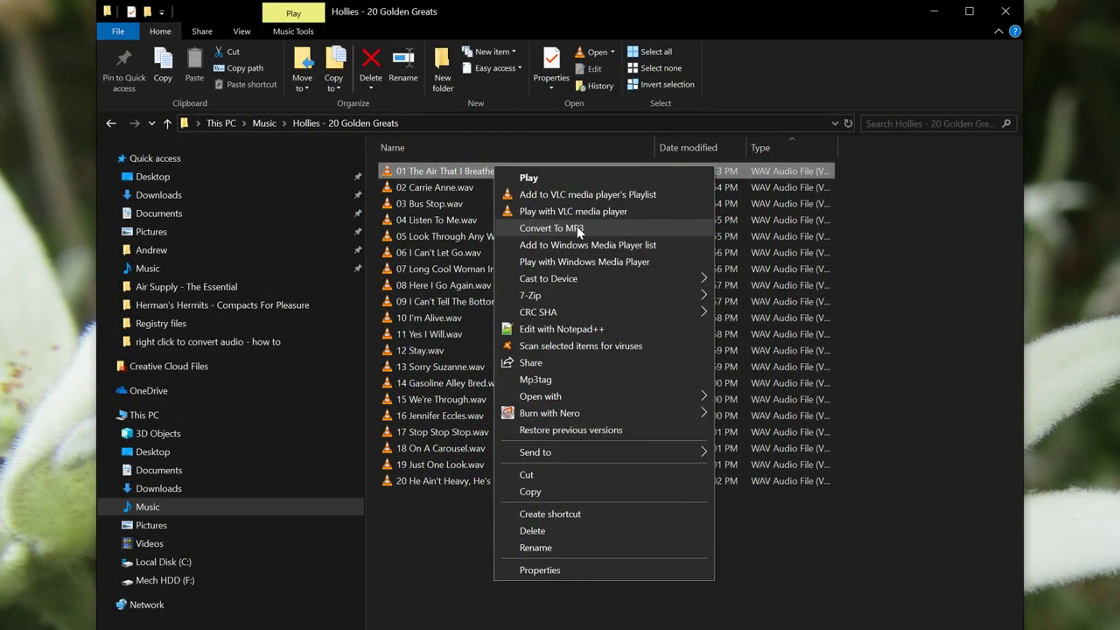
Run Convert To MP3 on '01 The Air That I Breathe.wav' and move the conversion window aside
{"action": "left_click", "coordinate": [577, 226]}
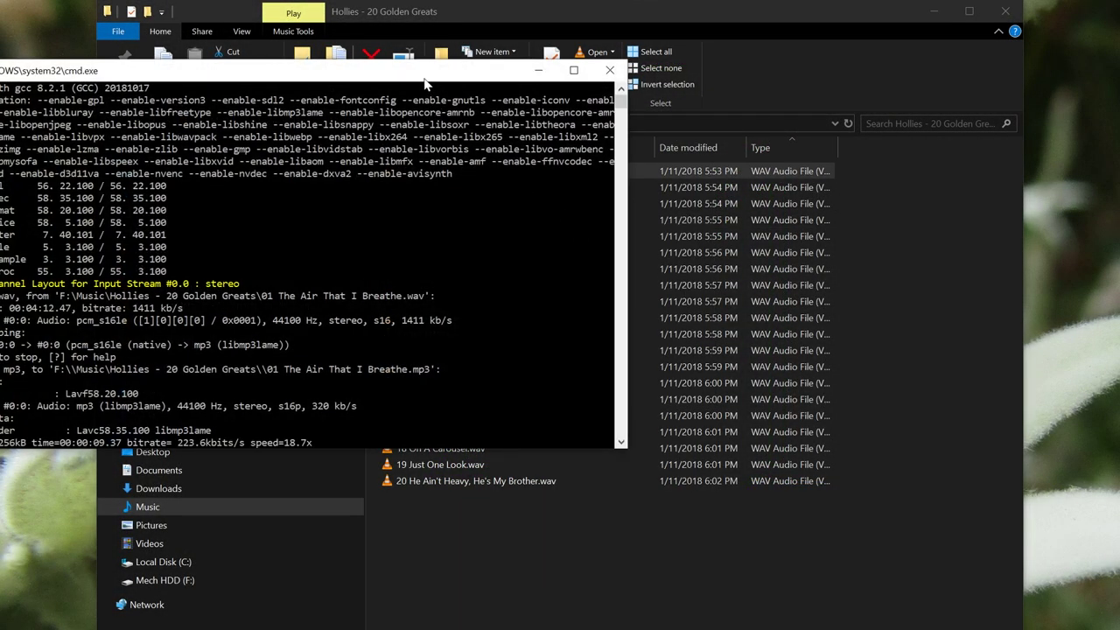
{"action": "left_click_drag", "start_coordinate": [426, 74], "coordinate": [500, 75]}
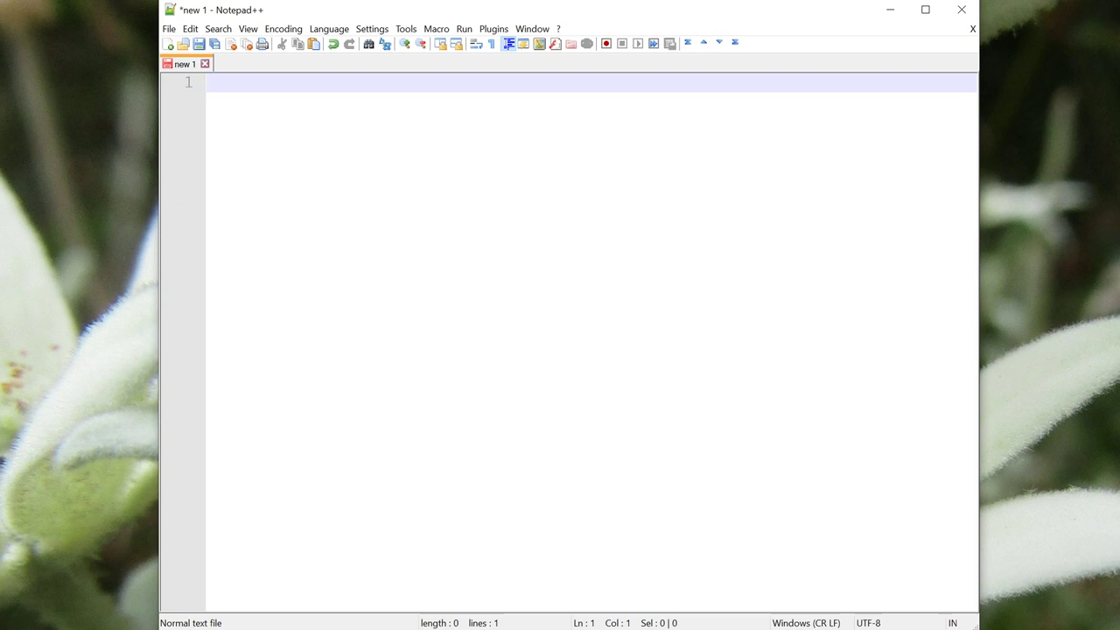
Type the 'Windows Registry Editor Version 5.00' header and the [HKEY_CLASSES_ROOT\SystemFileAssociations\.wav\shell\ConvertToMP3] key
{"action": "type", "text": "Windows "}
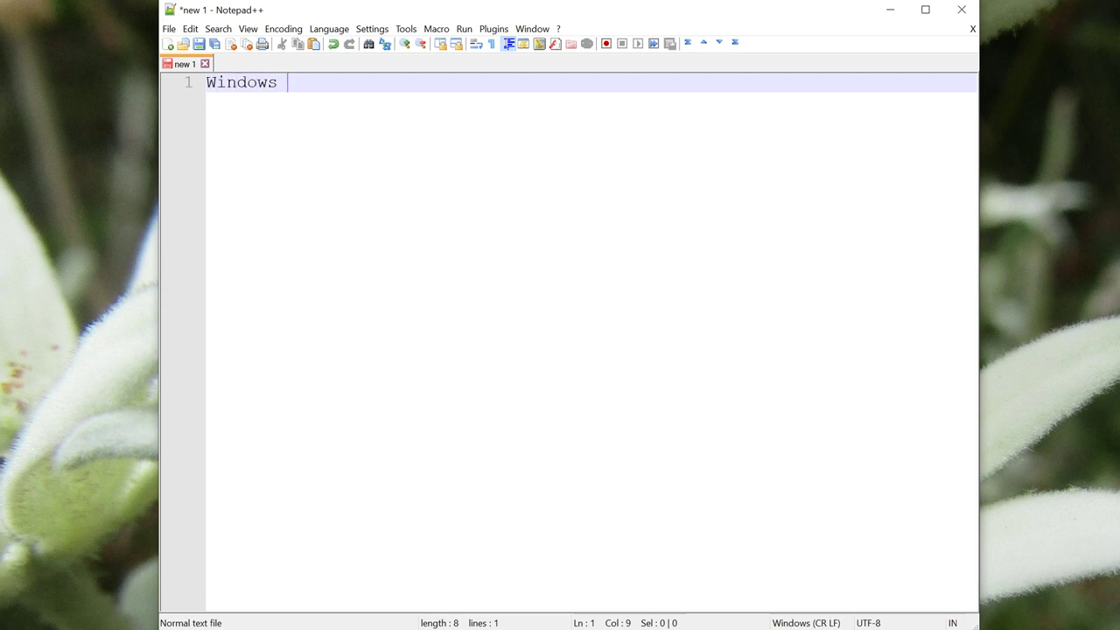
{"action": "type", "text": "Registry E"}
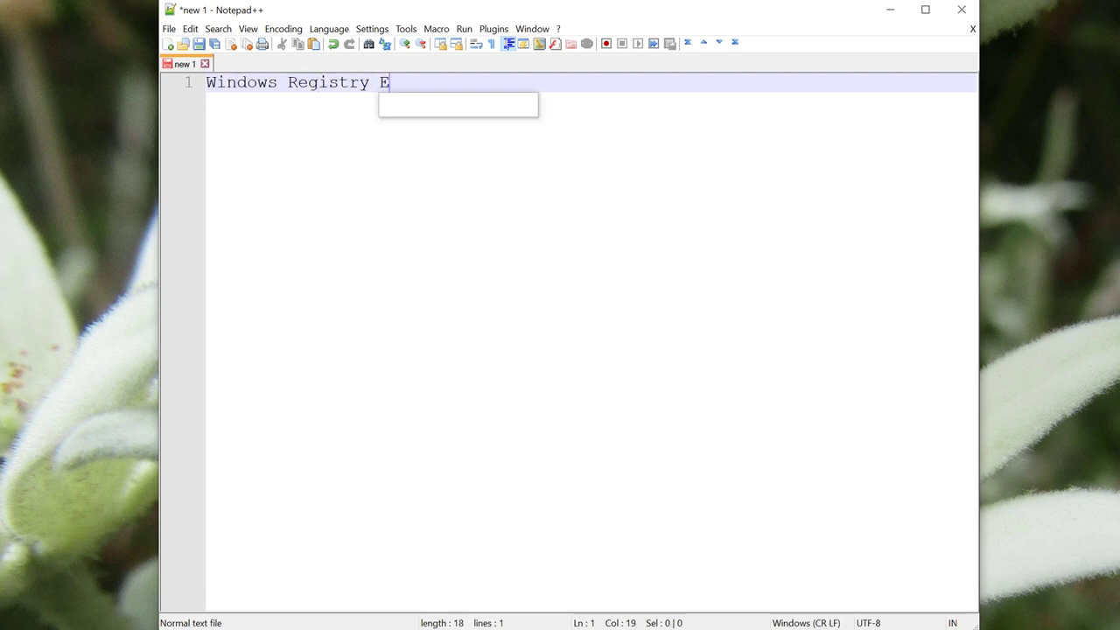
{"action": "type", "text": "ditor Version 5.00"}
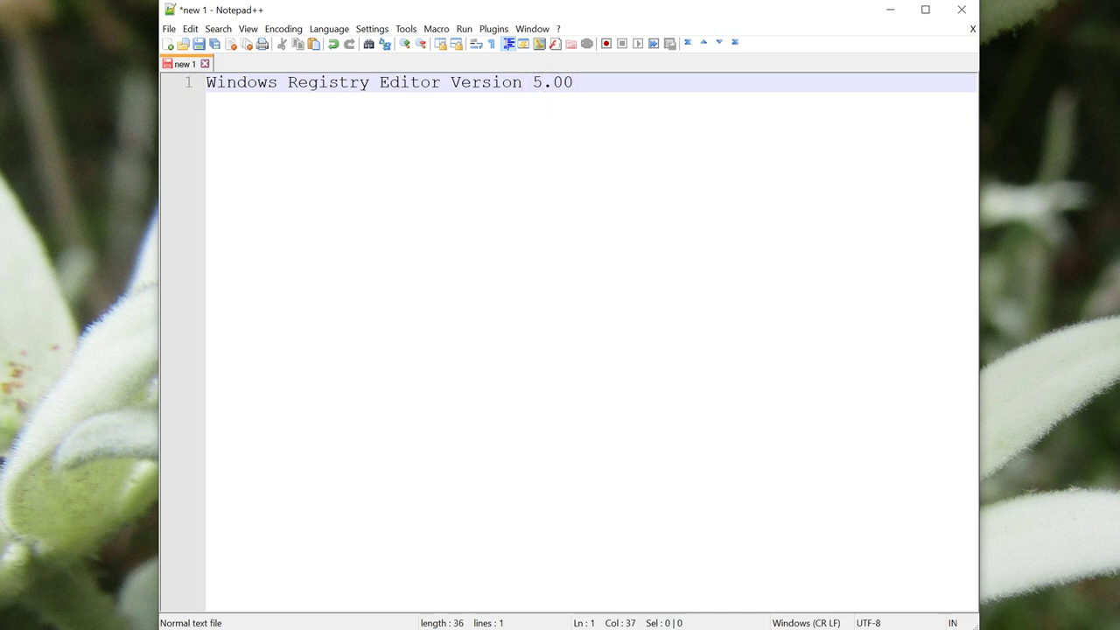
{"action": "key", "text": "Return"}
{"action": "key", "text": "Return"}
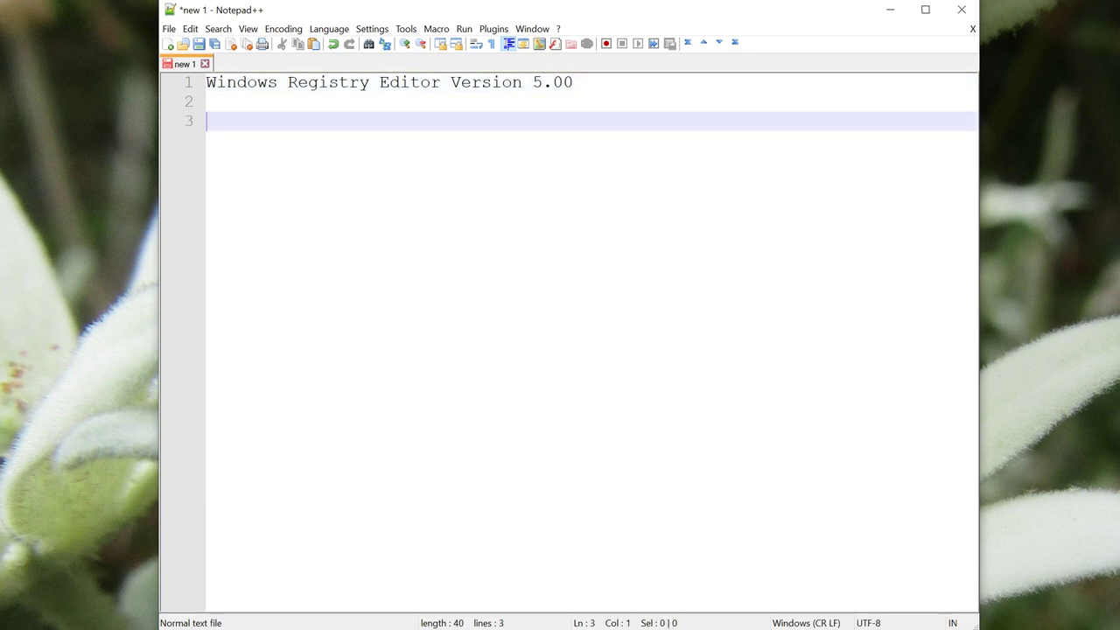
{"action": "type", "text": "[HKEY_CLASSES_ROOT"}
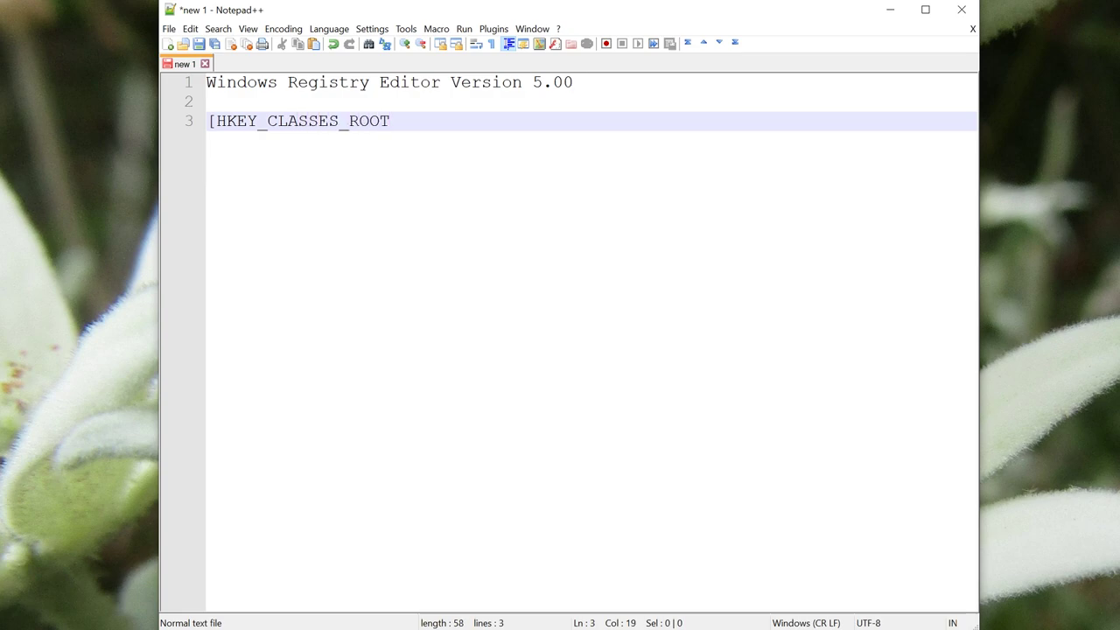
{"action": "type", "text": "\\SystemFileAssociations\\"}
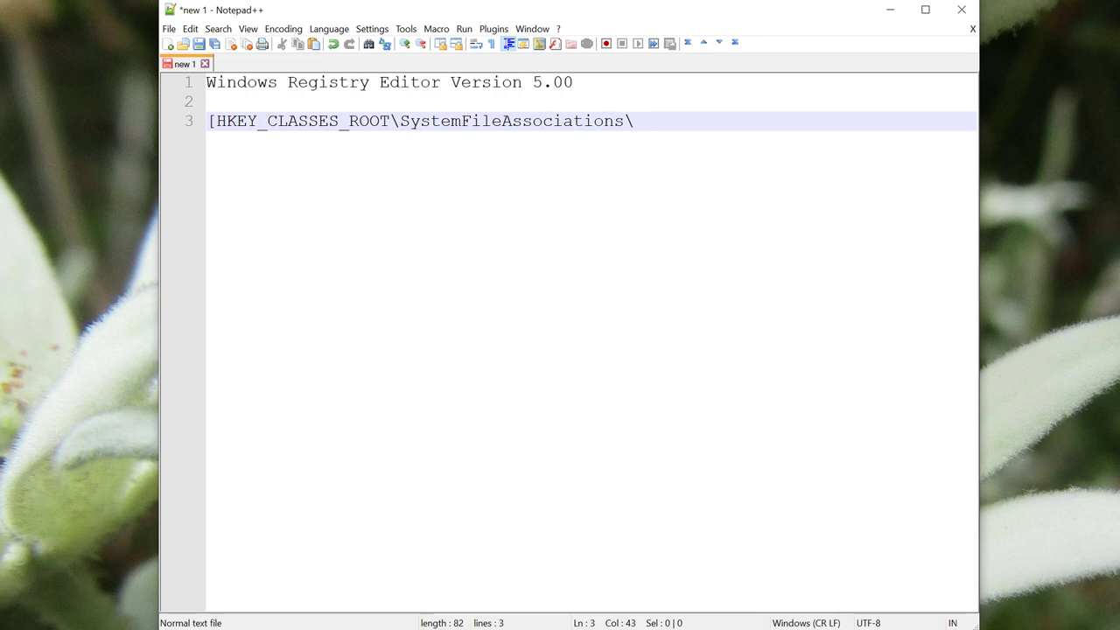
{"action": "type", "text": ".wav\\shell"}
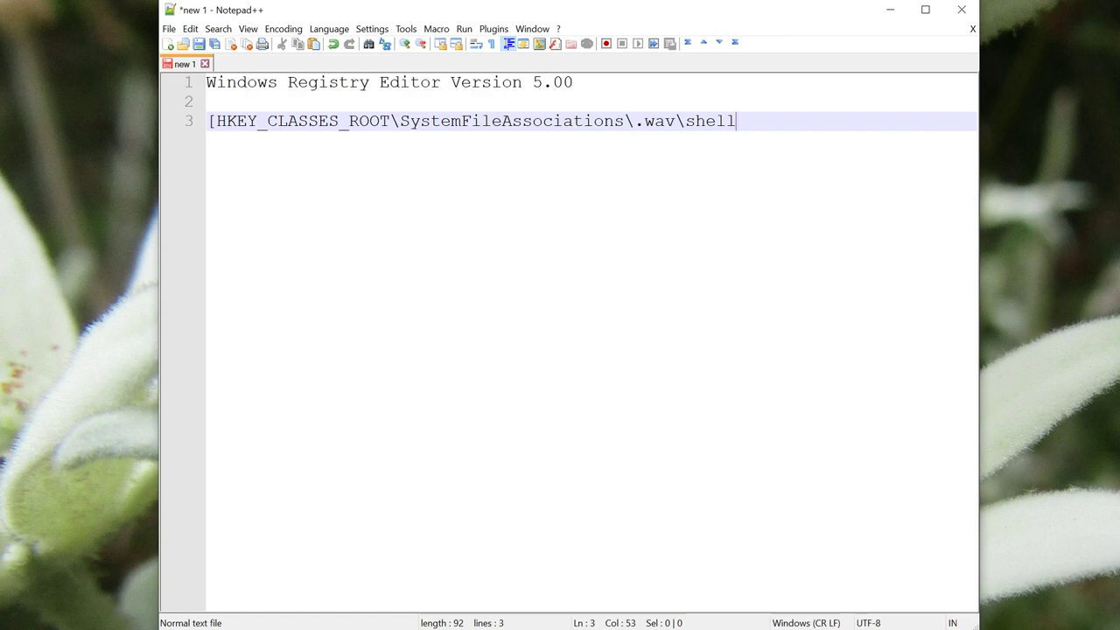
{"action": "type", "text": "\\ConvertToMP"}
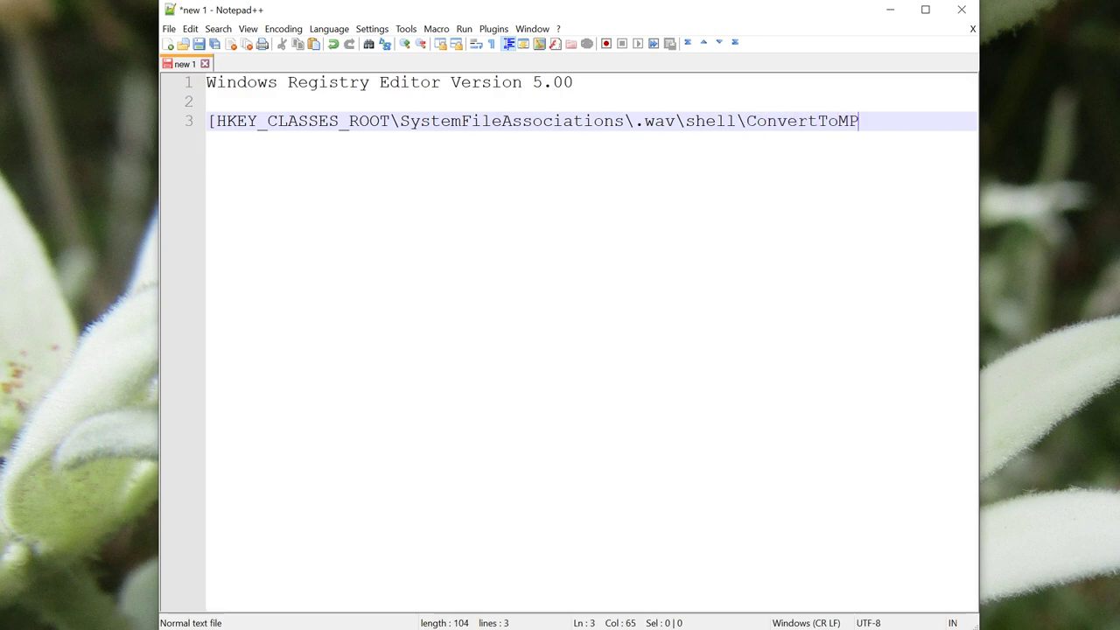
{"action": "type", "text": "3]"}
{"action": "key", "text": "Return"}
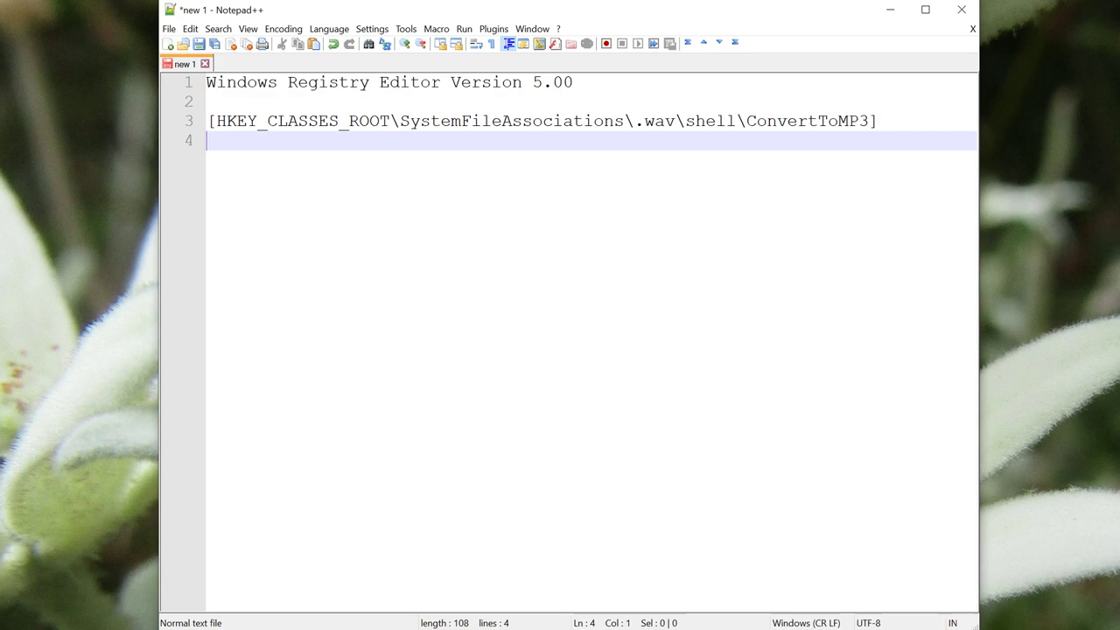
{"action": "type", "text": "@=\"Con"}
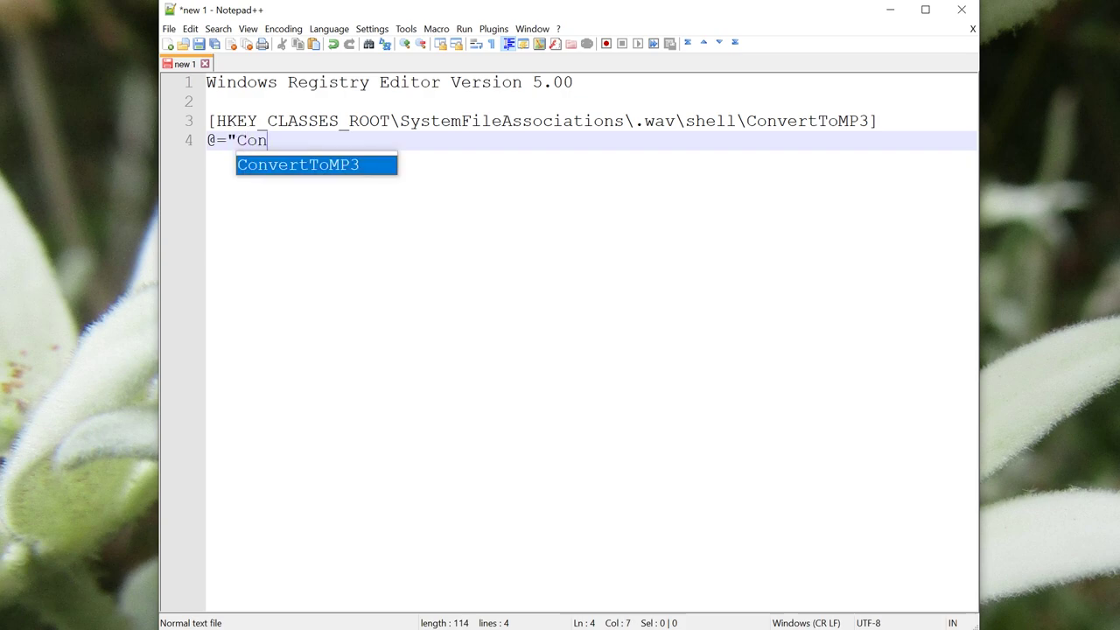
{"action": "type", "text": "vert To MP3\""}
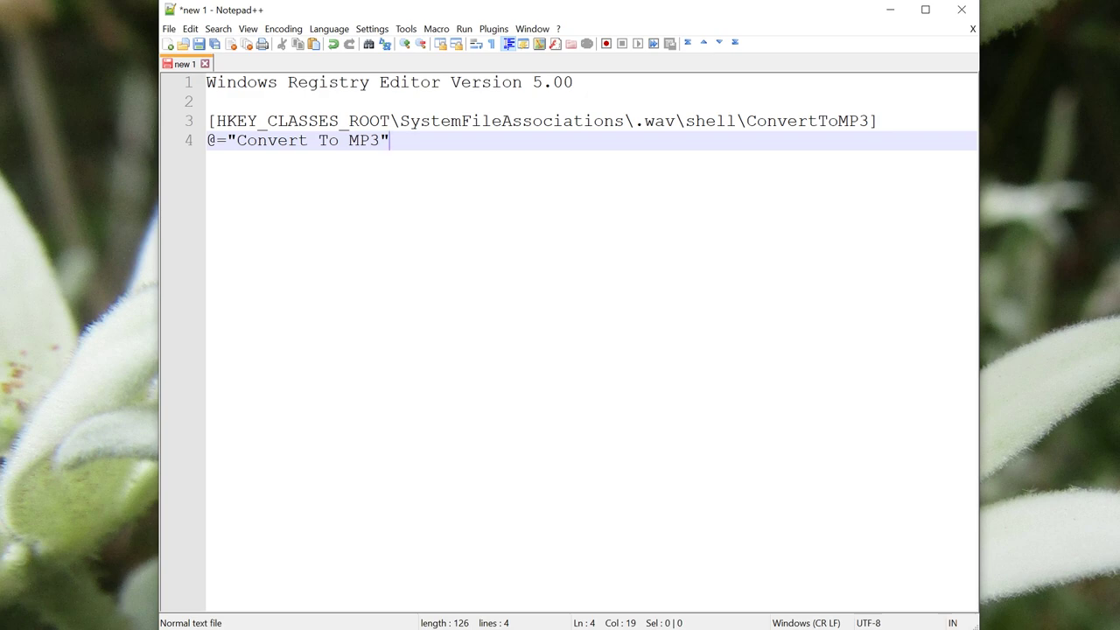
Duplicate the ConvertToMP3 key line onto line 6 and append \command to it
{"action": "key", "text": "Return"}
{"action": "key", "text": "Return"}
{"action": "left_click", "coordinate": [890, 114]}
{"action": "key", "text": "shift+Up"}
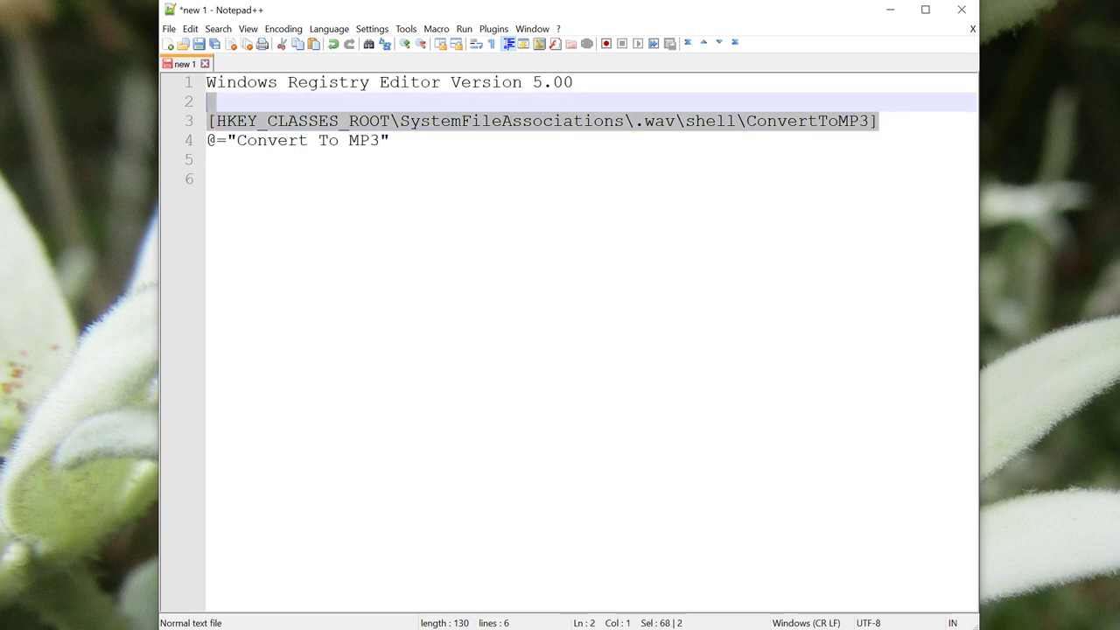
{"action": "key", "text": "ctrl+c"}
{"action": "left_click", "coordinate": [210, 178]}
{"action": "key", "text": "ctrl+v"}
{"action": "key", "text": "Up"}
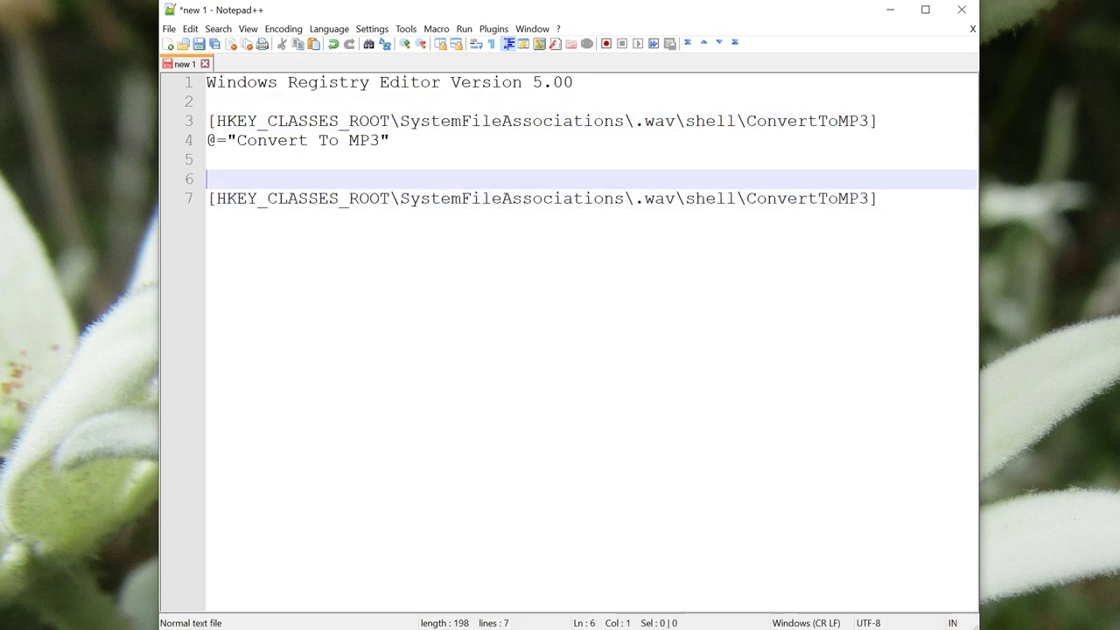
{"action": "key", "text": "BackSpace"}
{"action": "left_click", "coordinate": [869, 179]}
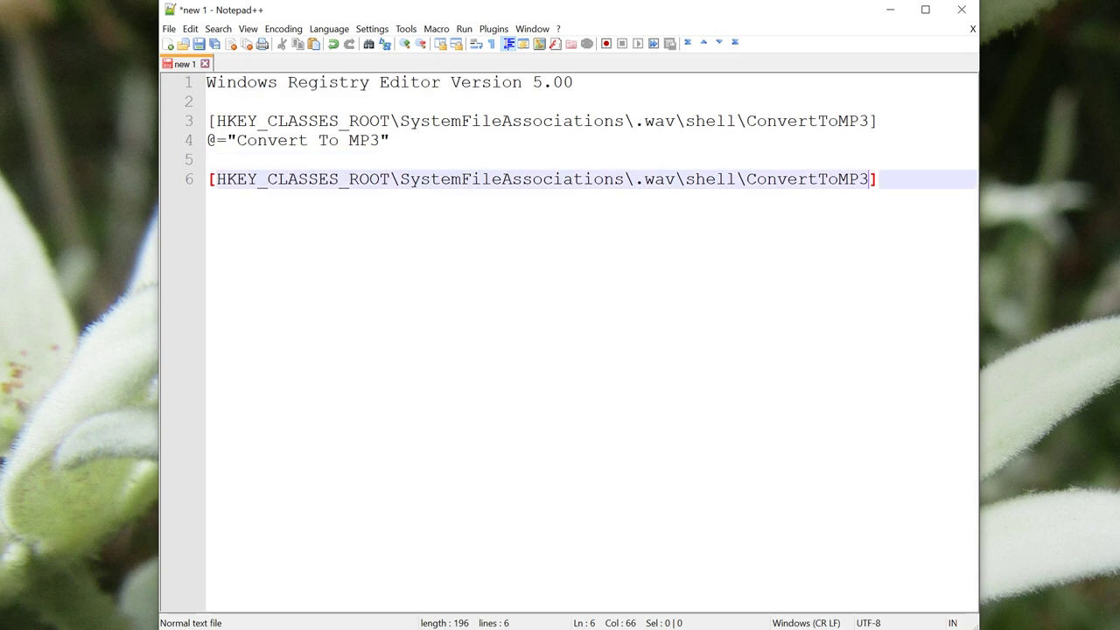
{"action": "type", "text": "\\c"}
{"action": "type", "text": "ommand"}
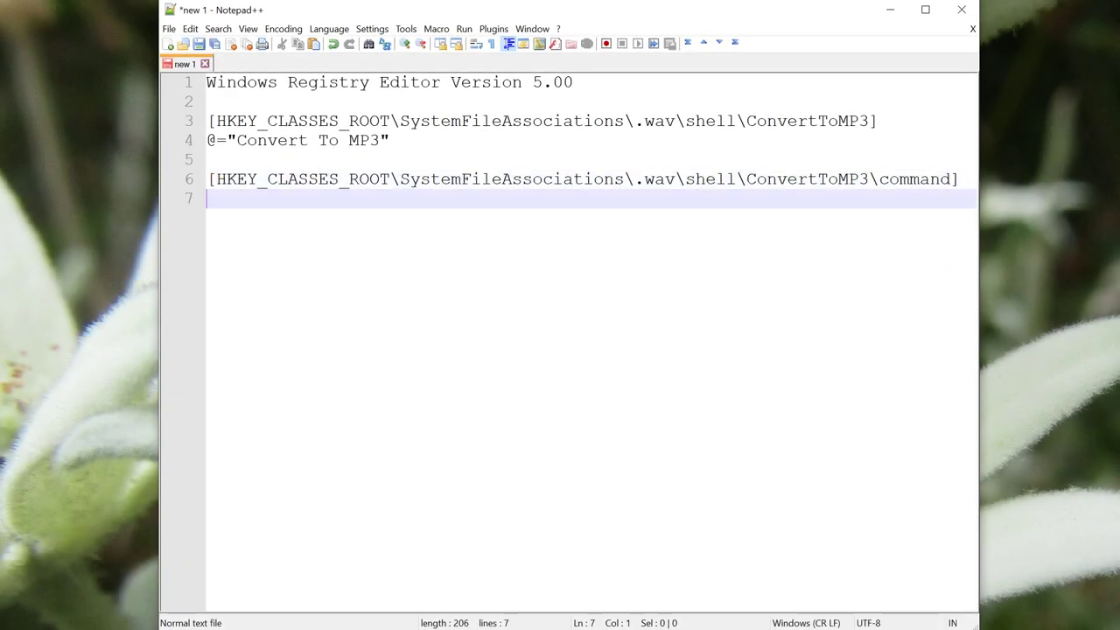
On line 7, type the value @="\"C:\\ffmpeg\\convert_to_mp3.bat\" \"%1\""
{"action": "type", "text": "@="}
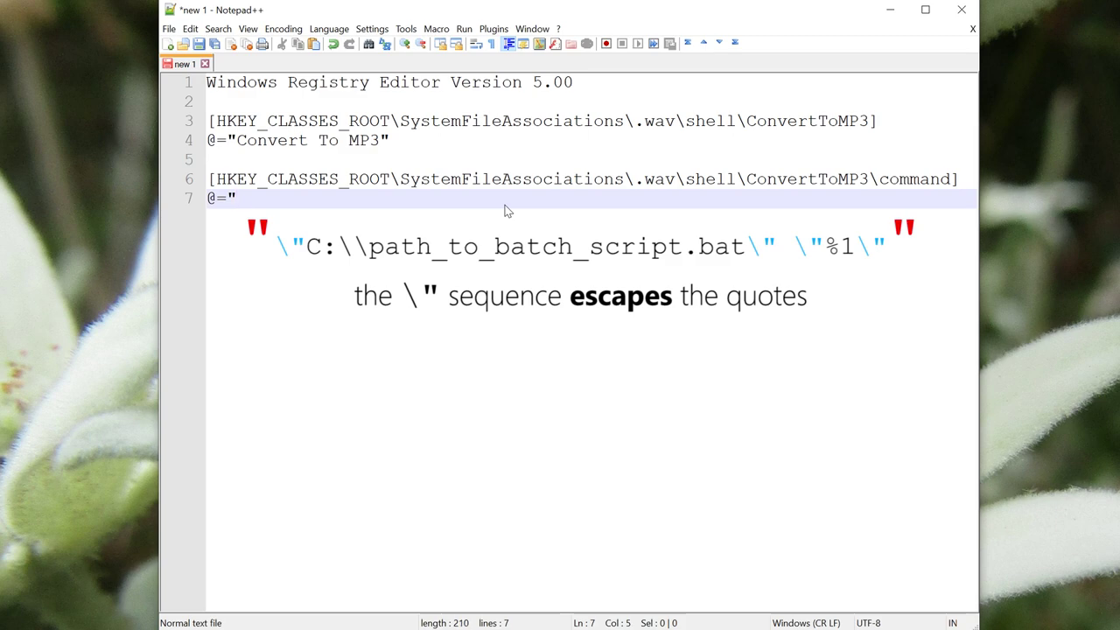
{"action": "type", "text": "\\\"C:"}
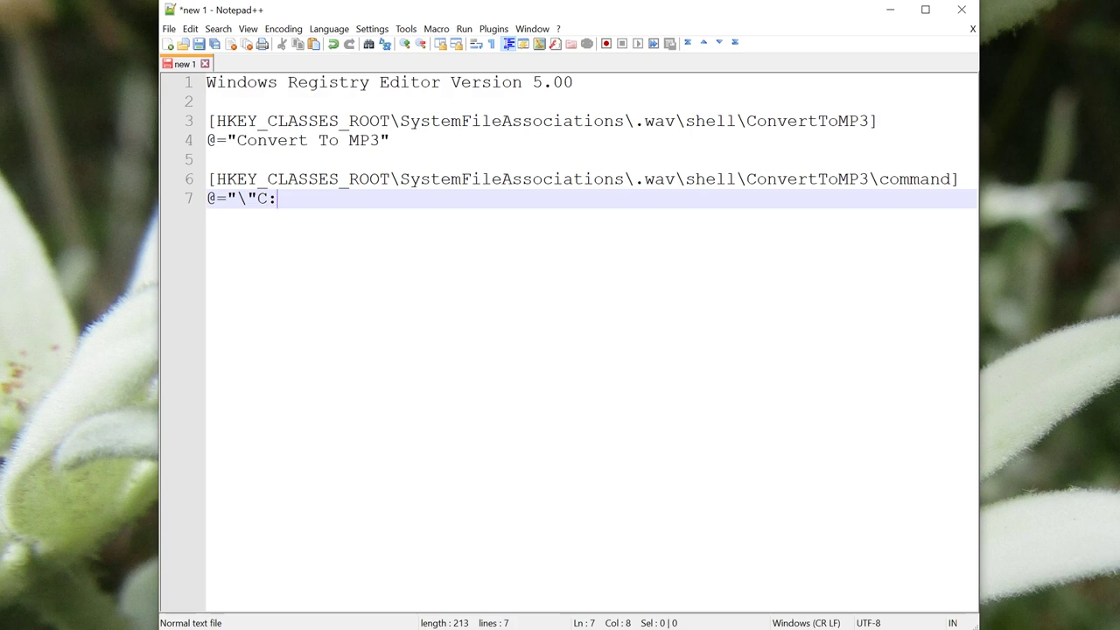
{"action": "type", "text": "\\\\ffmpeg"}
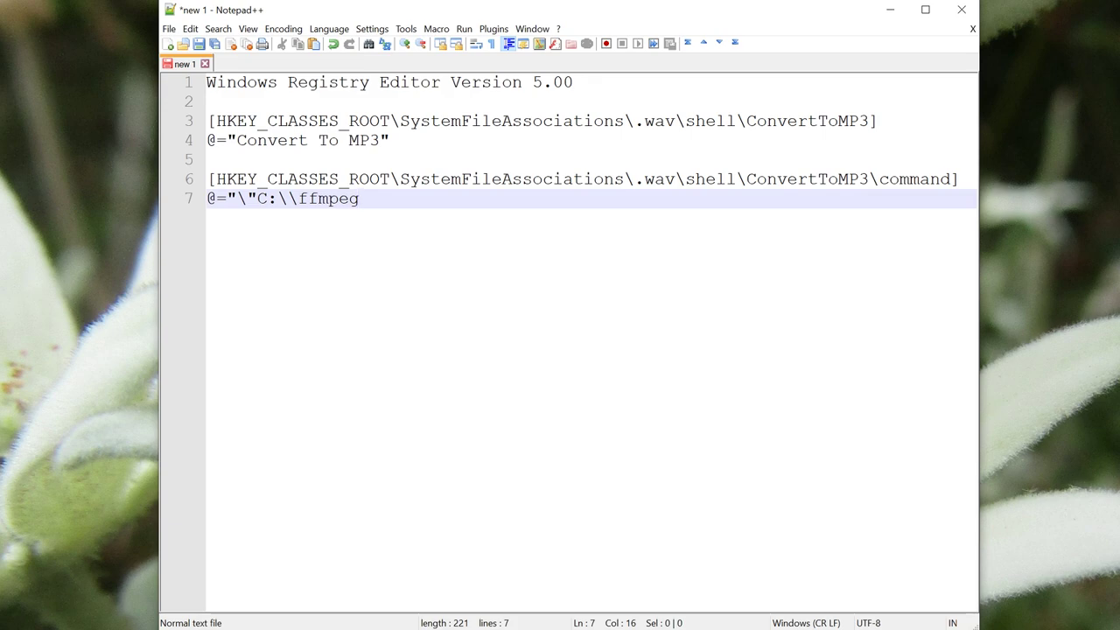
{"action": "type", "text": "\\\\convert_to_"}
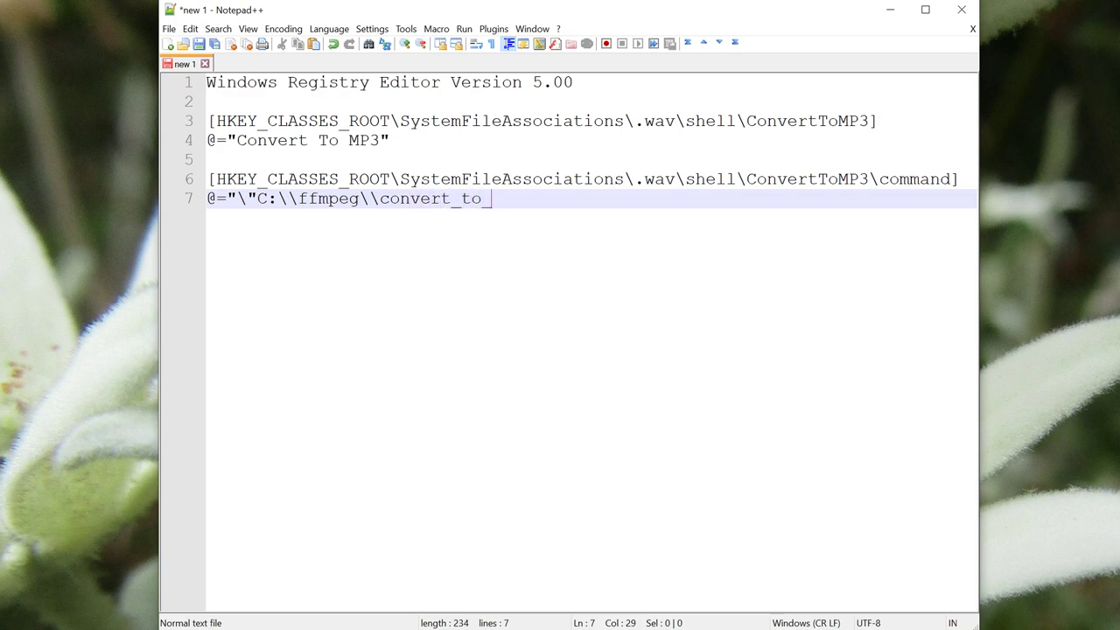
{"action": "type", "text": "mp3.bat\\"}
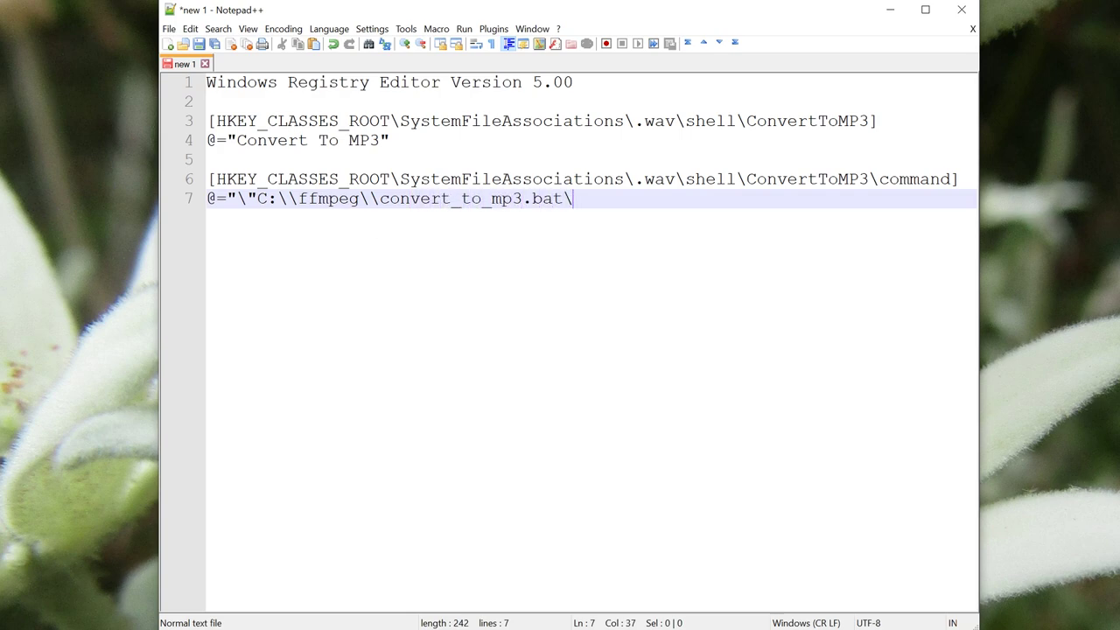
{"action": "type", "text": "\""}
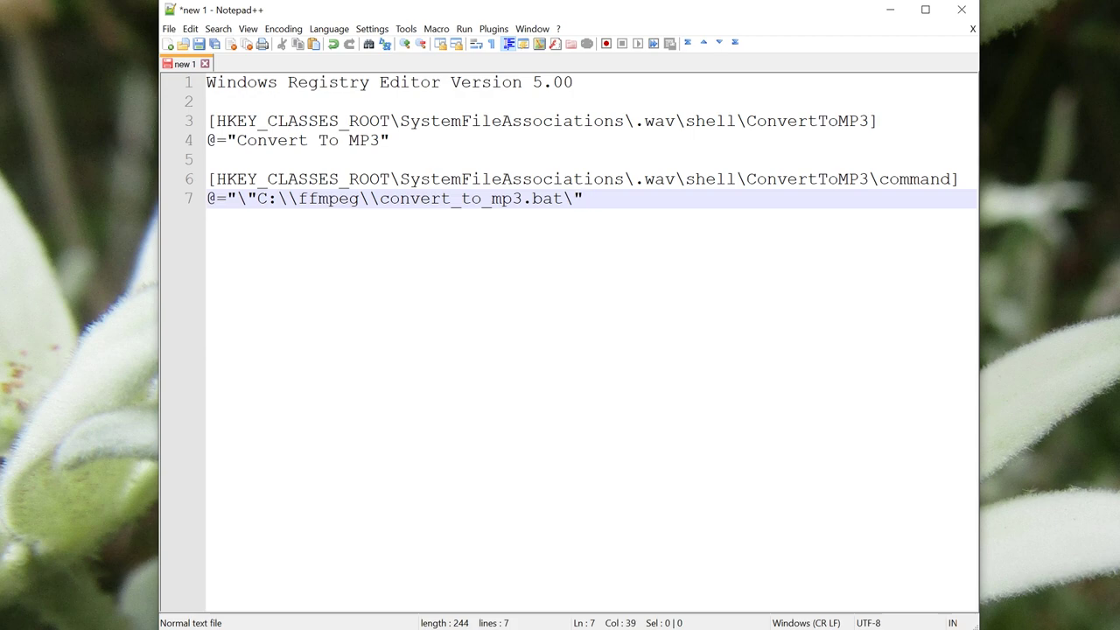
{"action": "type", "text": " \\\""}
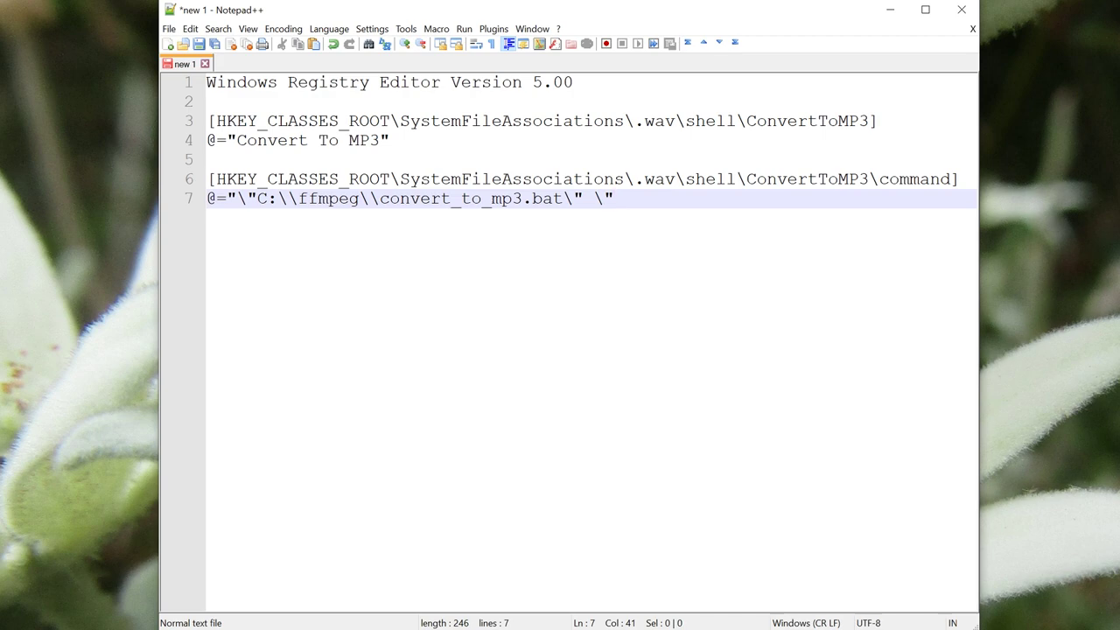
{"action": "type", "text": "%1\\\"\""}
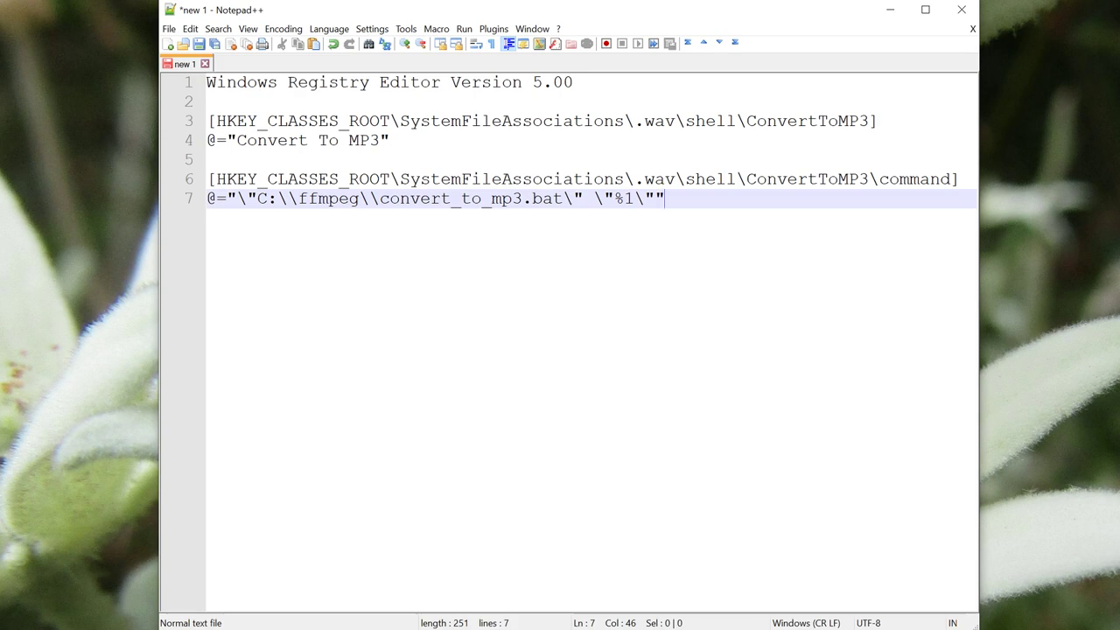
Save the registry script to the Desktop as convert_to_mp3.reg
{"action": "left_click", "coordinate": [199, 44]}
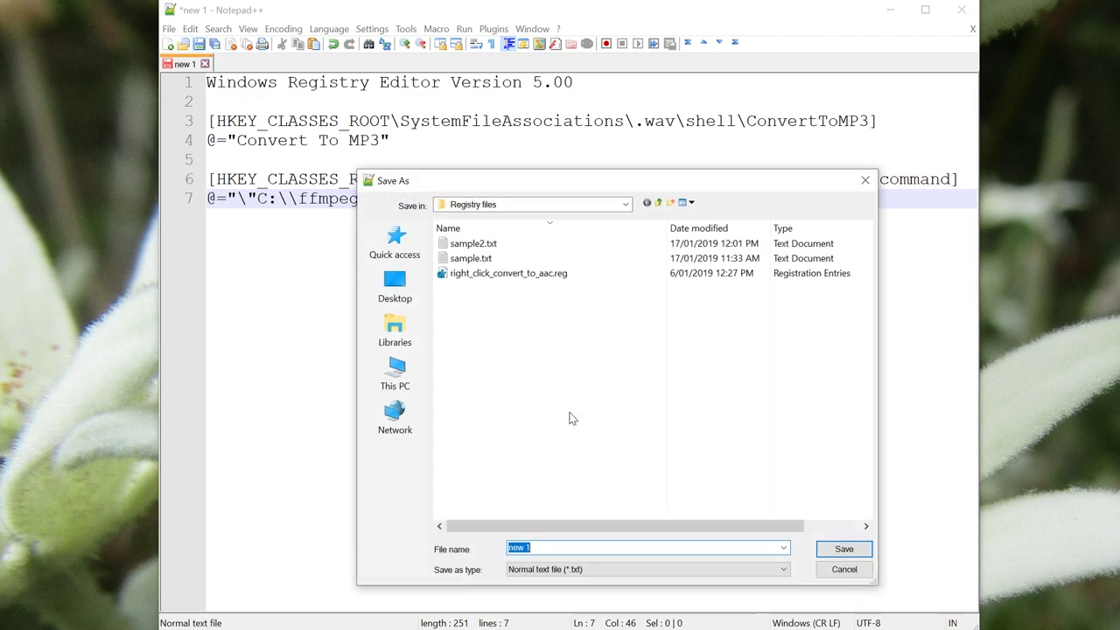
{"action": "type", "text": "convert_to_mp3.reg"}
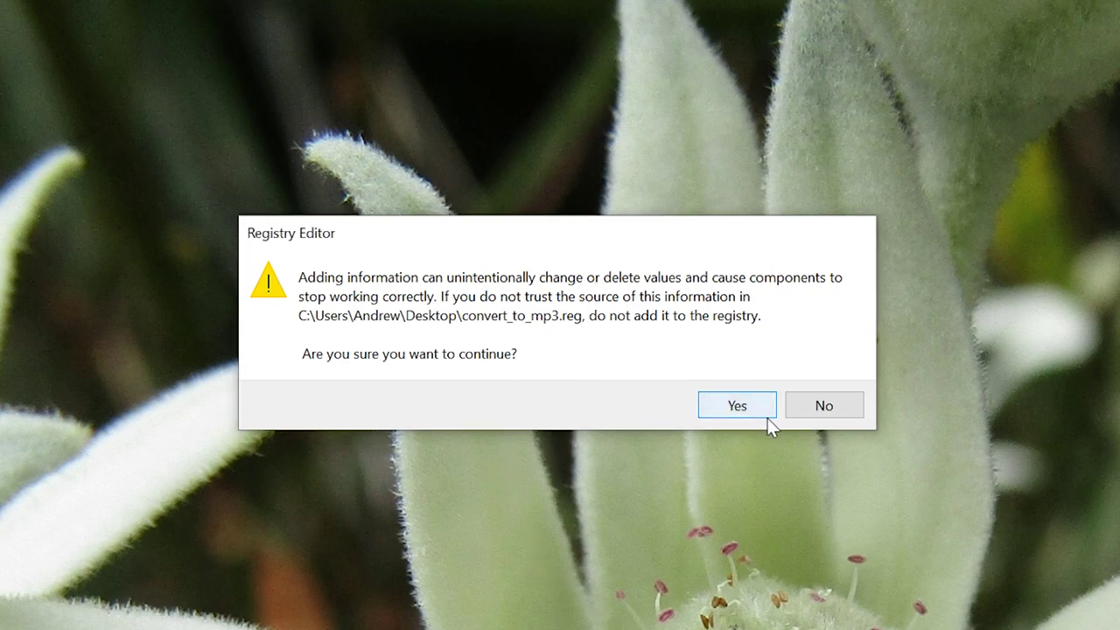
Confirm the registry import and move the success message to the screen centre
{"action": "left_click", "coordinate": [749, 405]}
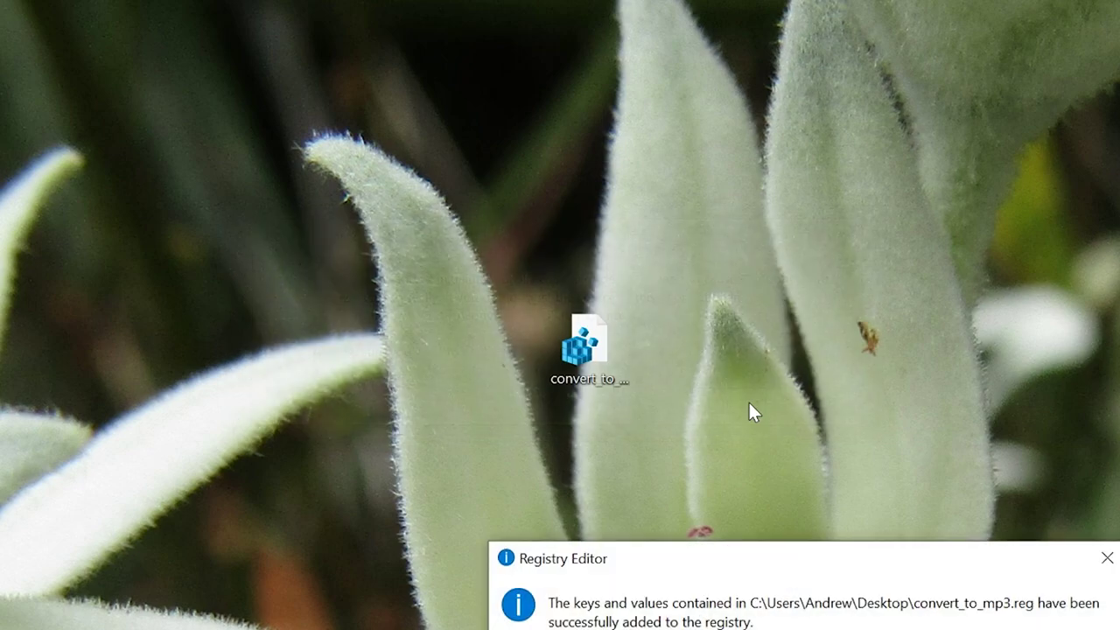
{"action": "left_click_drag", "start_coordinate": [705, 553], "coordinate": [480, 298]}
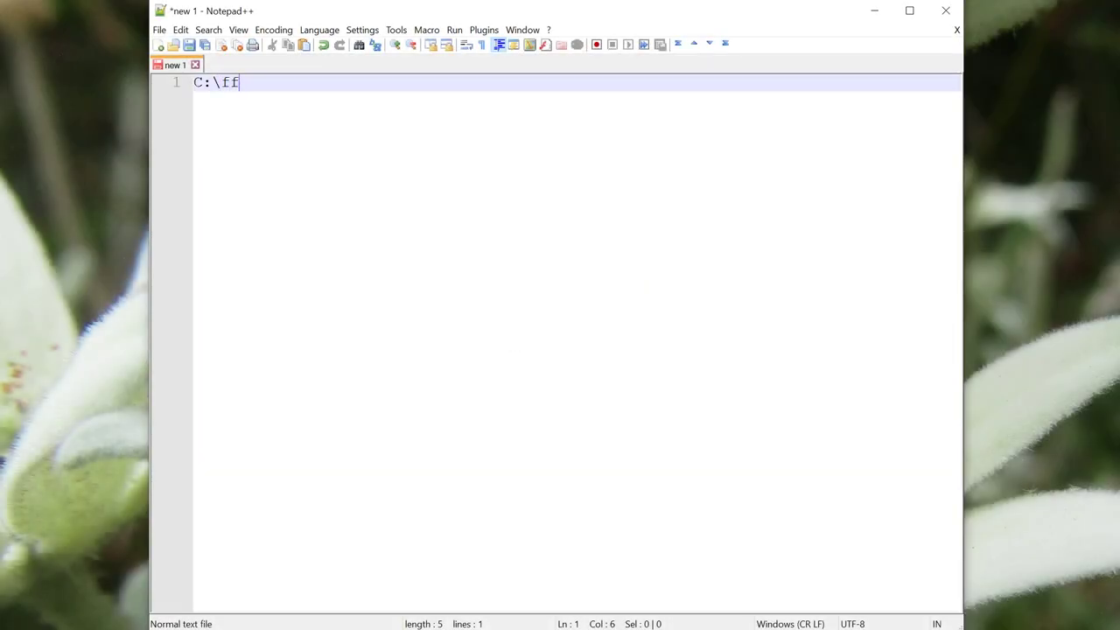
Type the batch command C:\ffmpeg\bin\ffmpeg.exe -i "%~1" -c:a libmp3lame -b:a 320k
{"action": "type", "text": "g\\"}
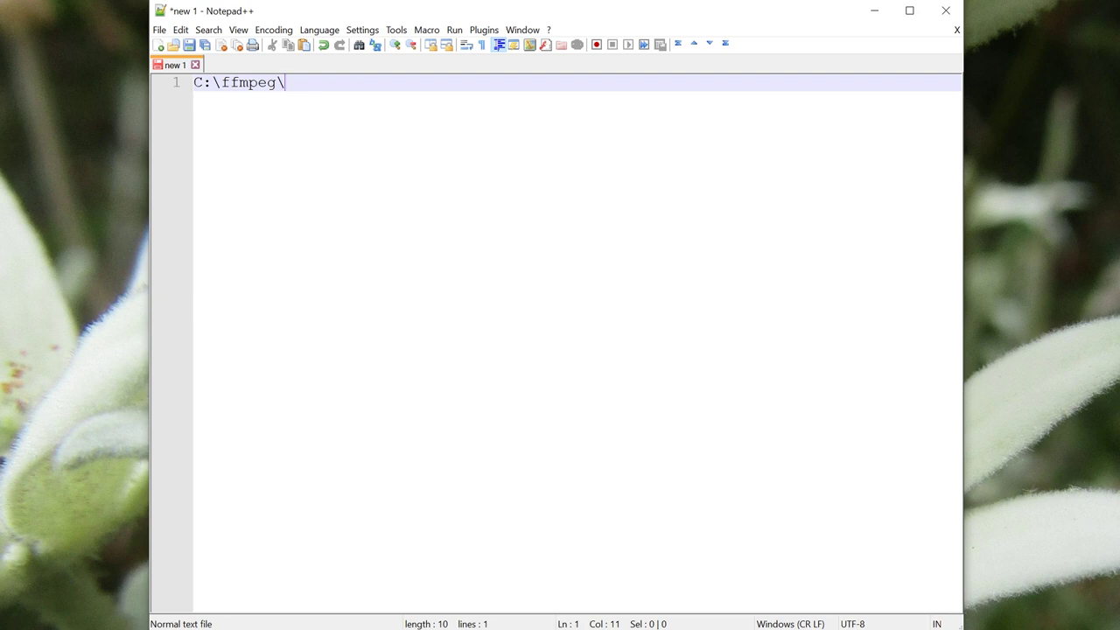
{"action": "type", "text": "bin\\ffmp"}
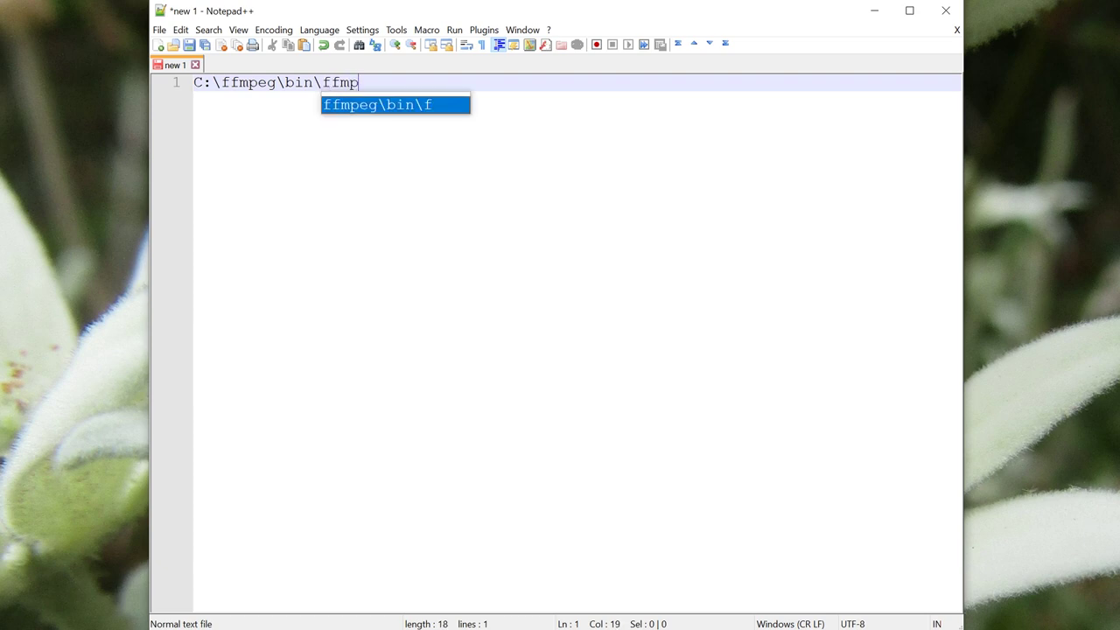
{"action": "type", "text": "eg.exe "}
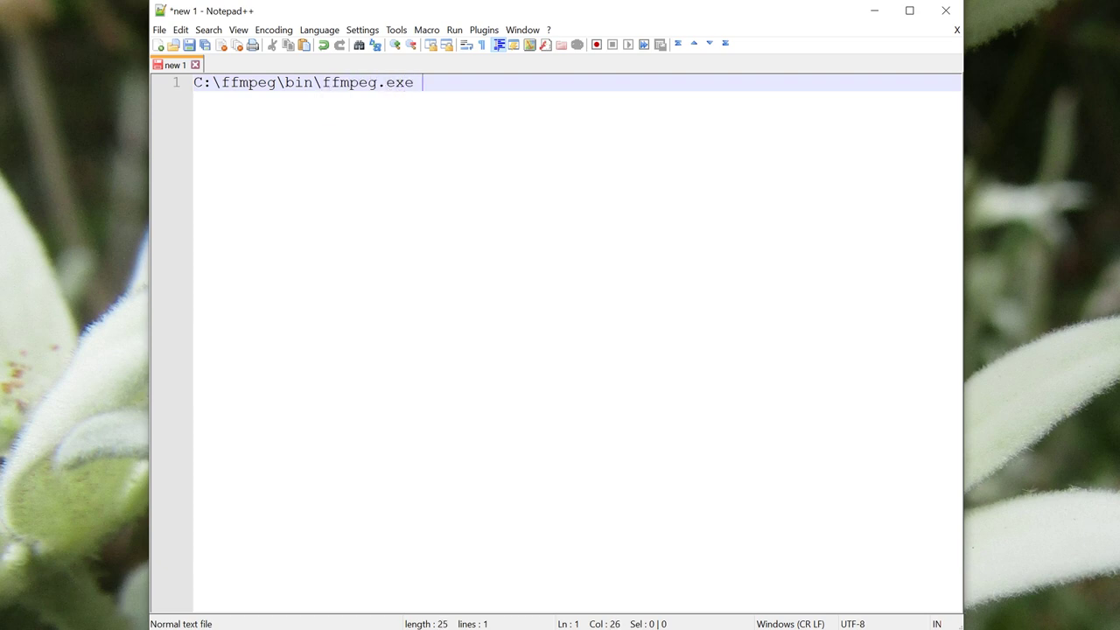
{"action": "type", "text": "-i "}
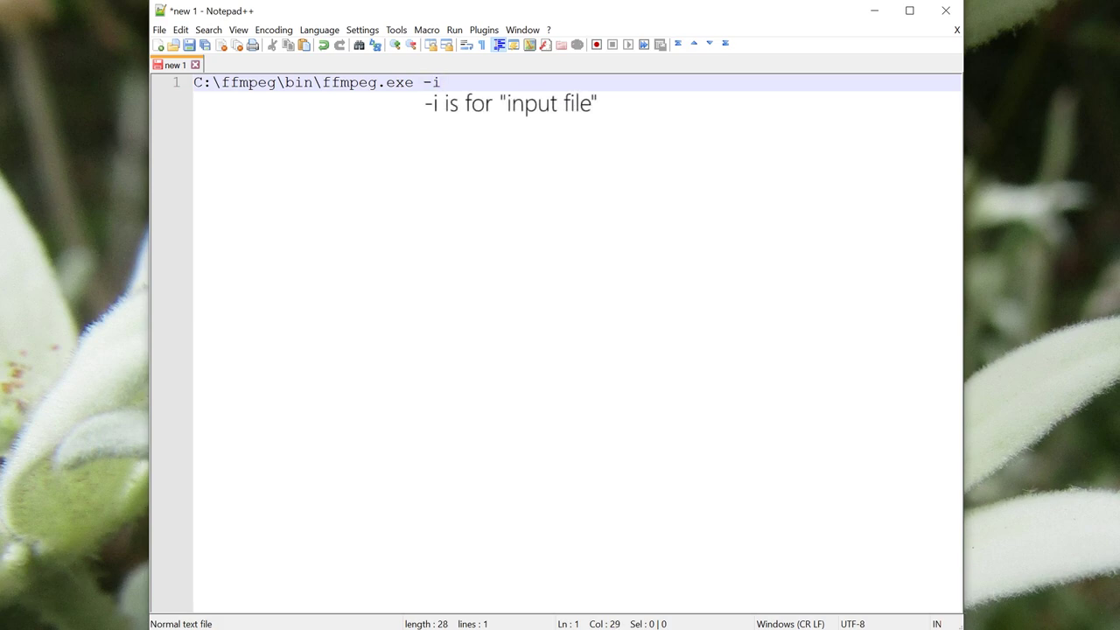
{"action": "type", "text": "\"%~1\" "}
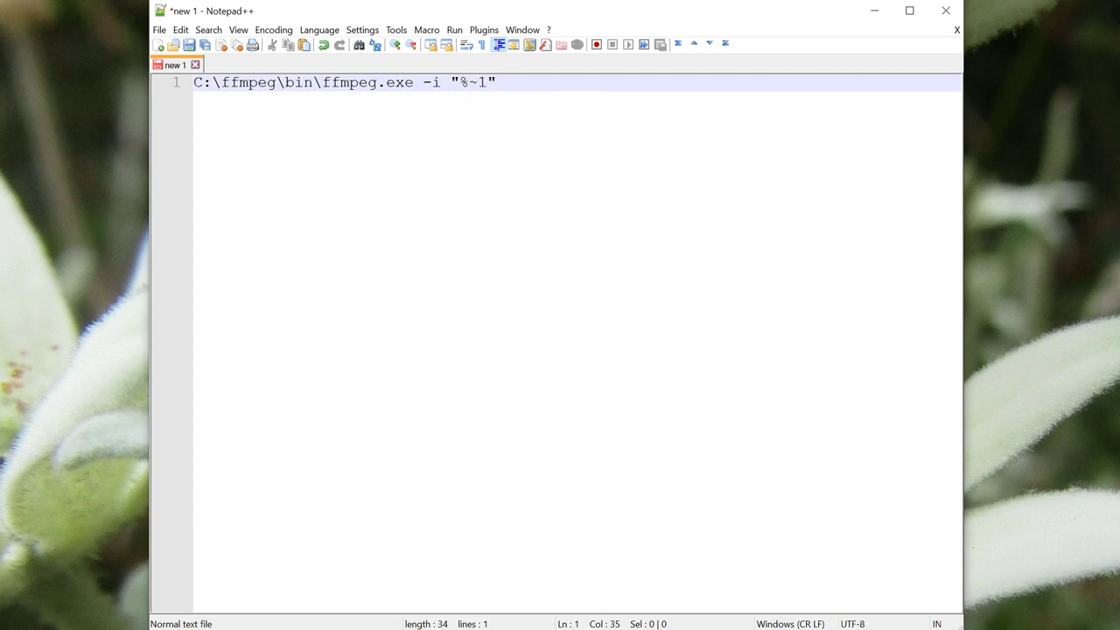
{"action": "type", "text": "-c:a libmp3lame "}
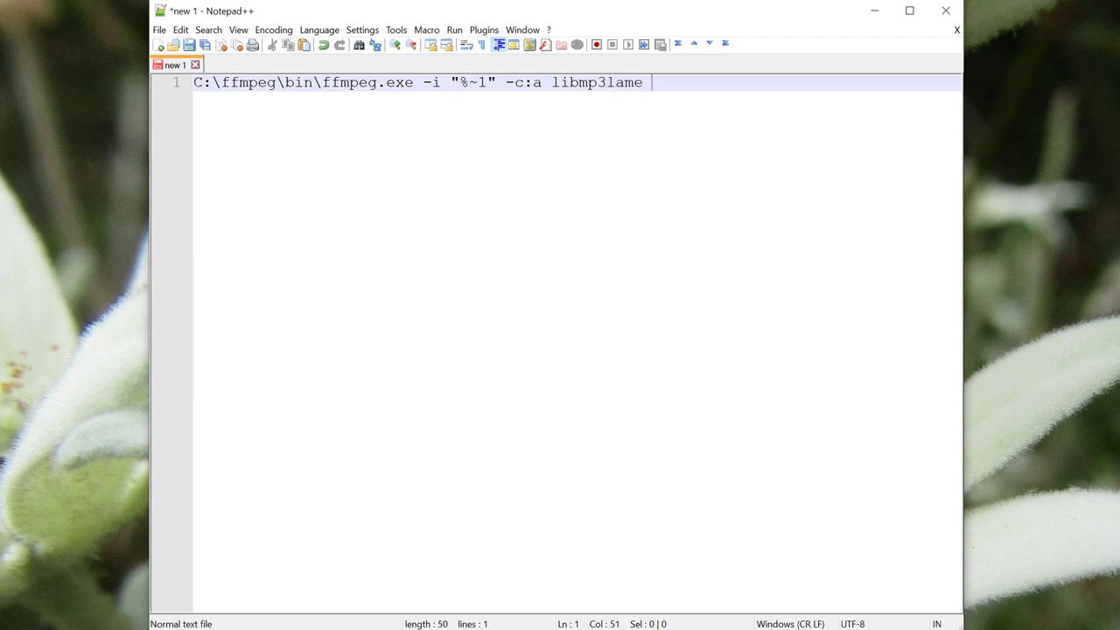
{"action": "type", "text": "-b:a 320k"}
Append the output path "%~d1\%~p1\%~n1.mp3" so the MP3 is written beside the original WAV
{"action": "type", "text": "\"%~d1"}
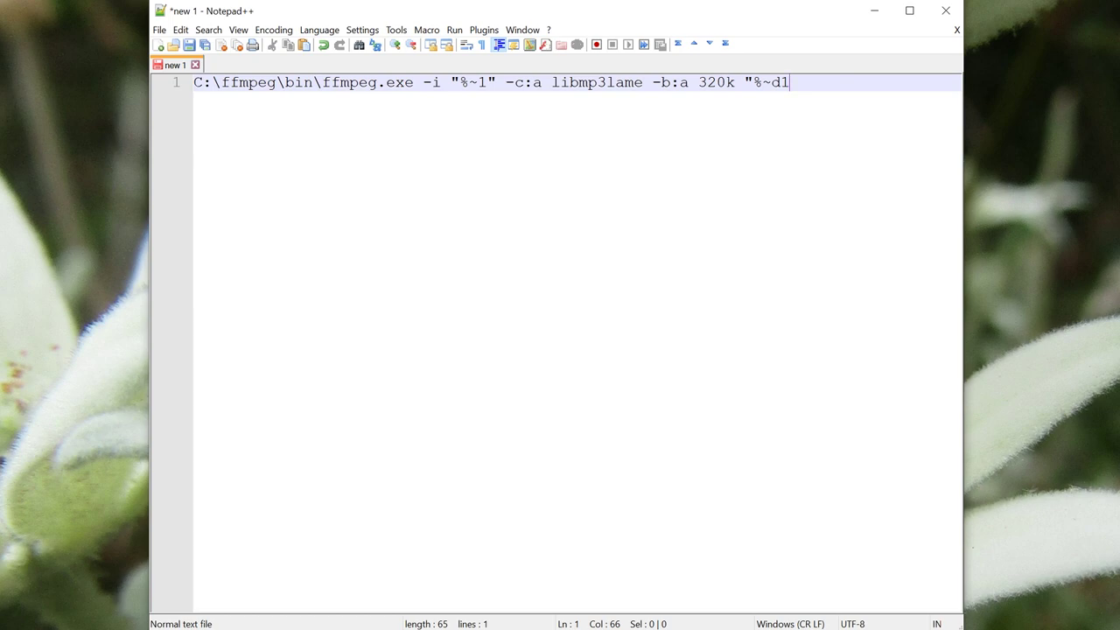
{"action": "type", "text": "\\%~p1\\%~n1.mp3\""}
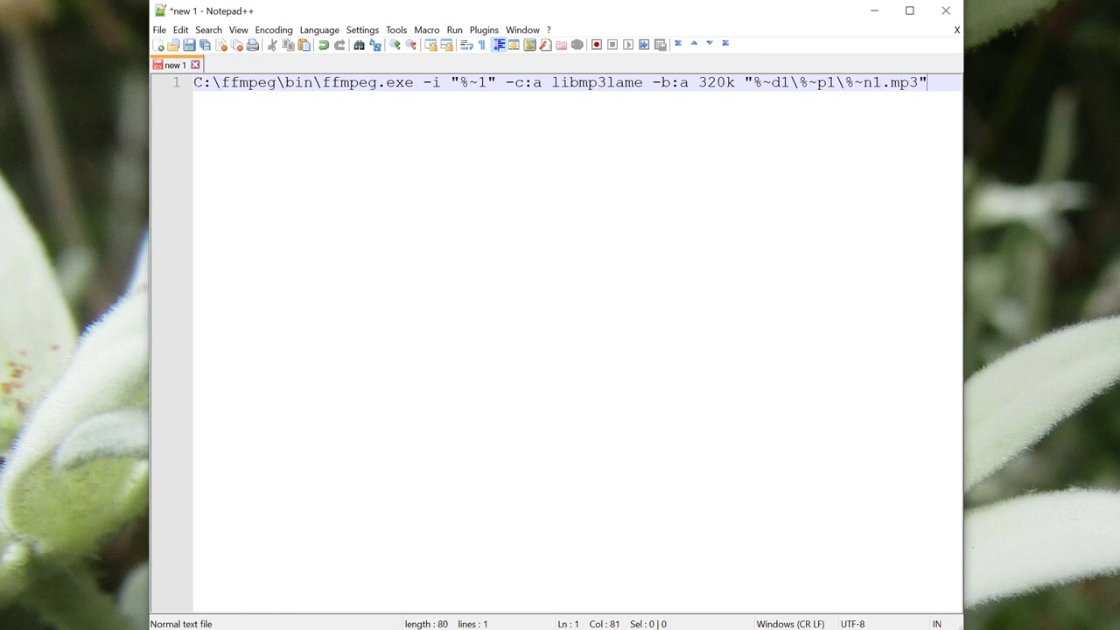
Save the command as convert_to_mp3.bat in the C:\ffmpeg folder
{"action": "left_click", "coordinate": [189, 45]}
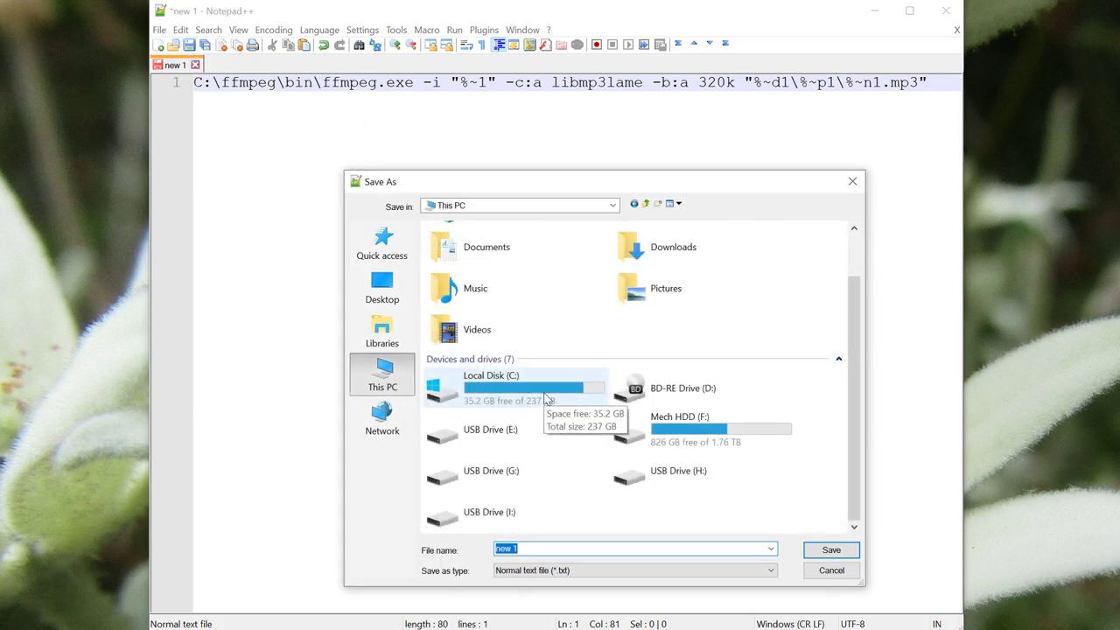
{"action": "double_click", "coordinate": [546, 398]}
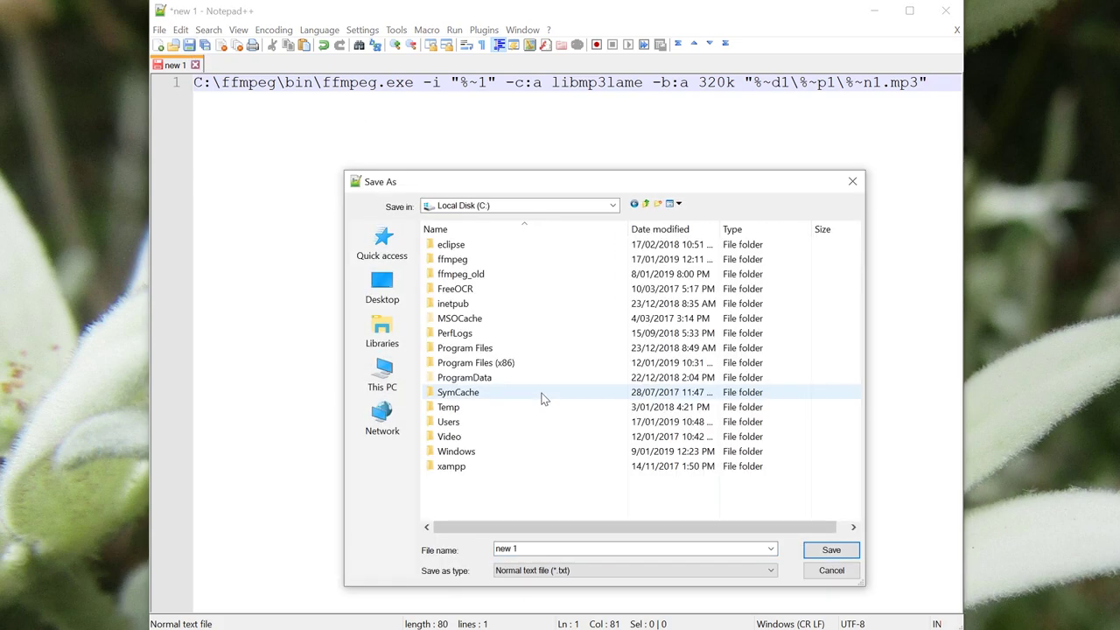
{"action": "double_click", "coordinate": [501, 260]}
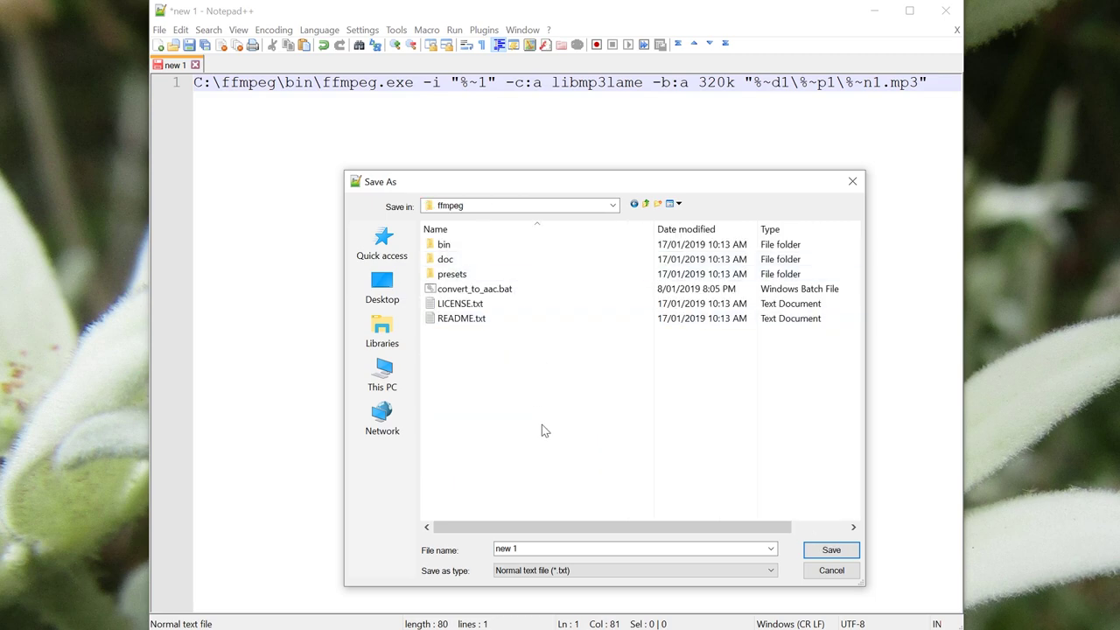
{"action": "left_click", "coordinate": [538, 548]}
{"action": "type", "text": "conv"}
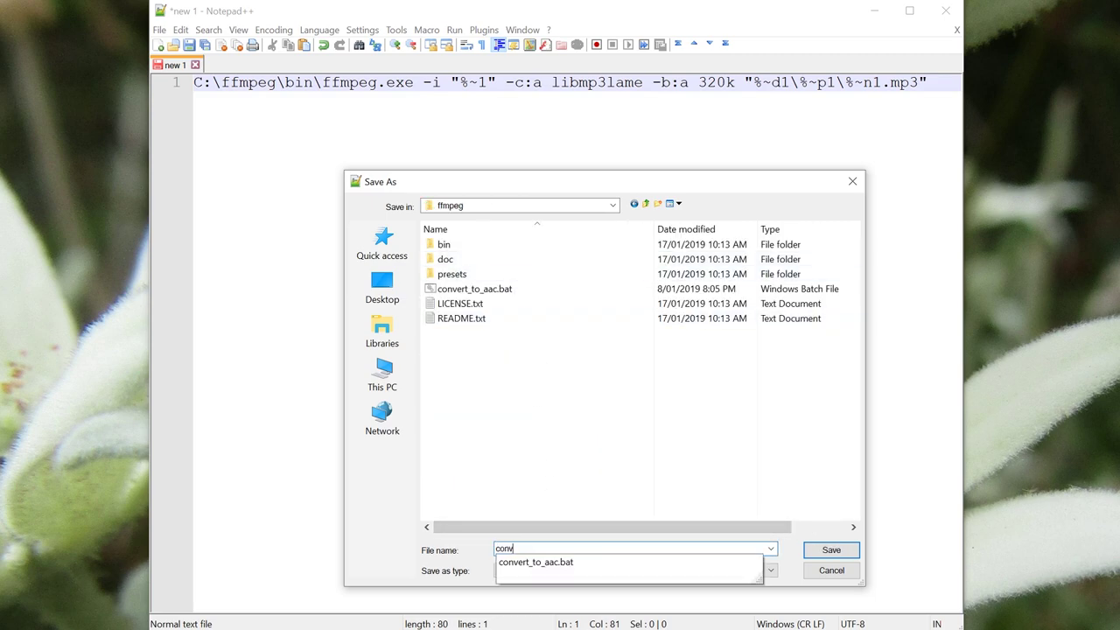
{"action": "type", "text": "ert_to_mp3"}
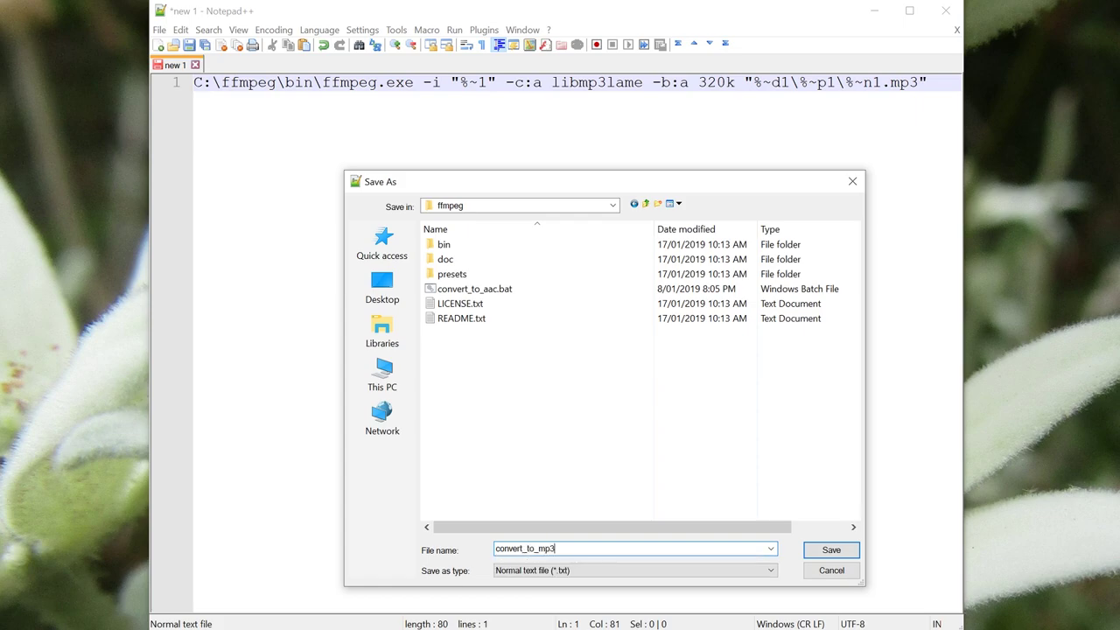
{"action": "type", "text": ".bat"}
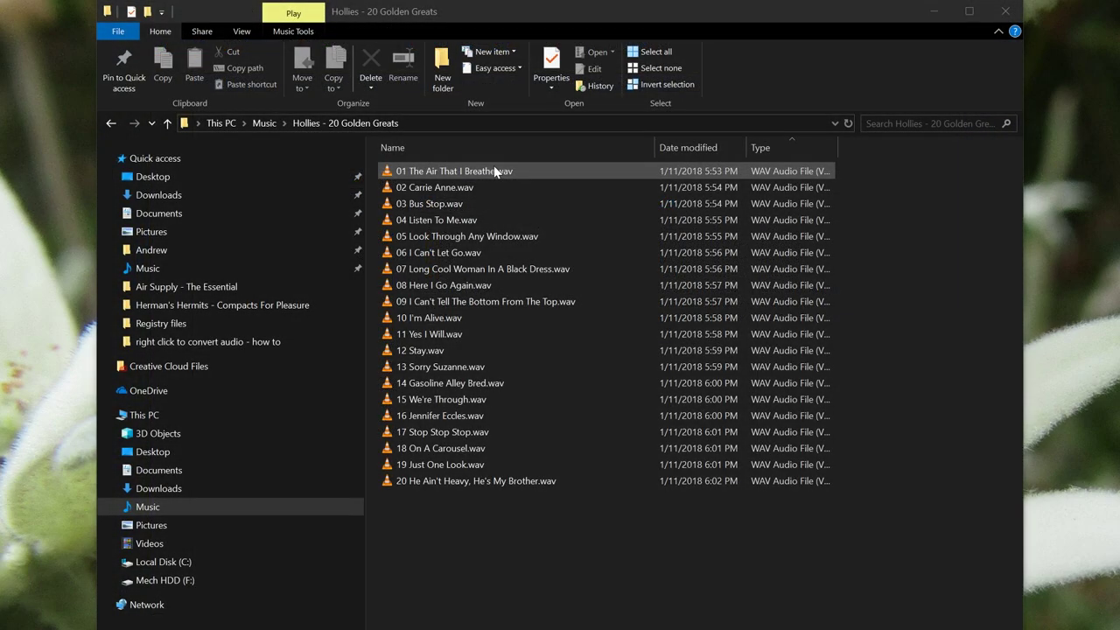
Convert 01 The Air That I Breathe.wav to MP3 with the Convert To MP3 context-menu entry
{"action": "right_click", "coordinate": [494, 167]}
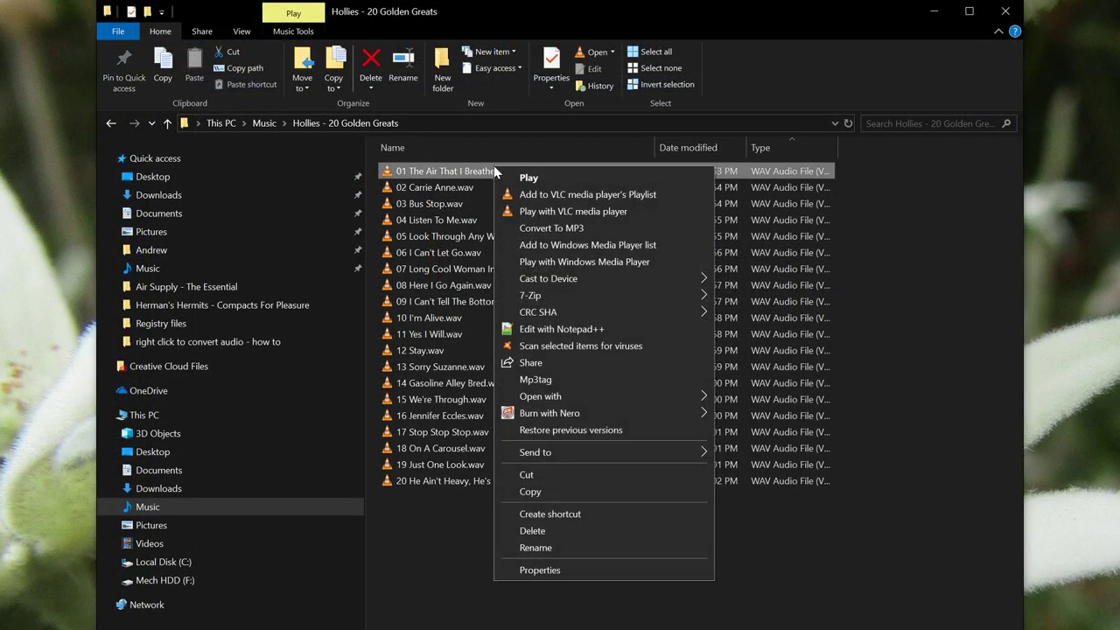
{"action": "left_click", "coordinate": [576, 229]}
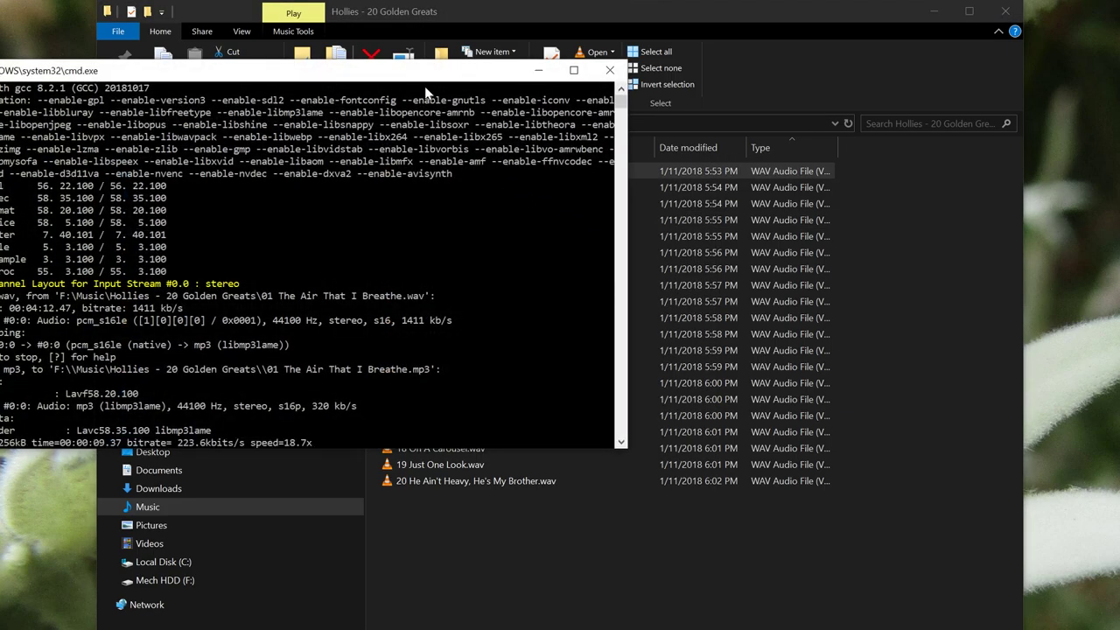
{"action": "left_click_drag", "start_coordinate": [429, 71], "coordinate": [503, 74]}
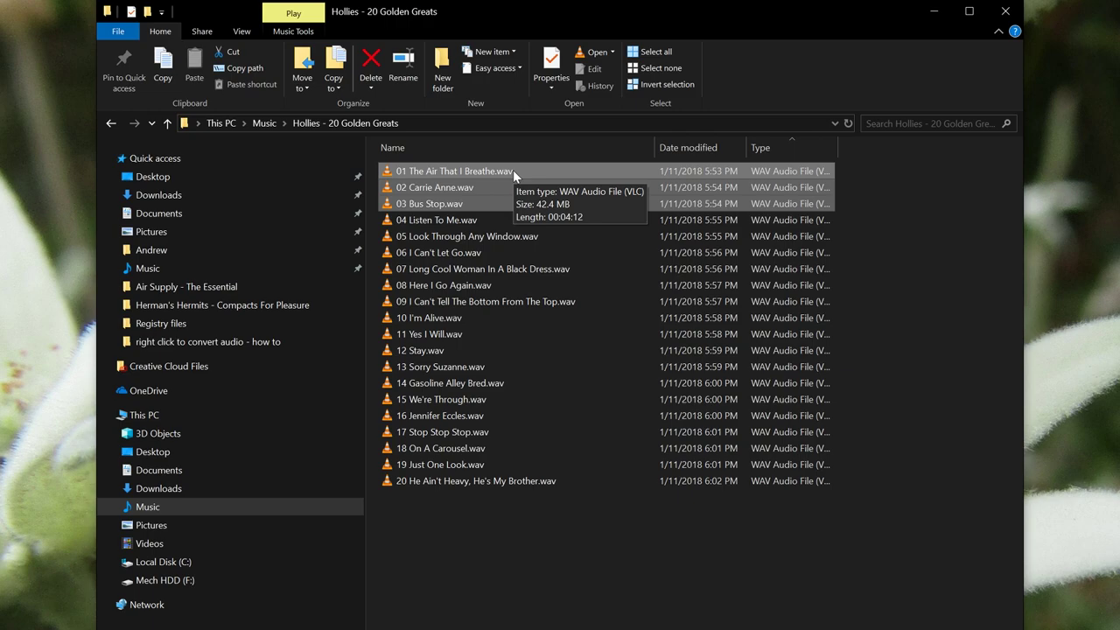
Convert the first three WAV tracks to MP3 together, then clear the selection
{"action": "right_click", "coordinate": [512, 171]}
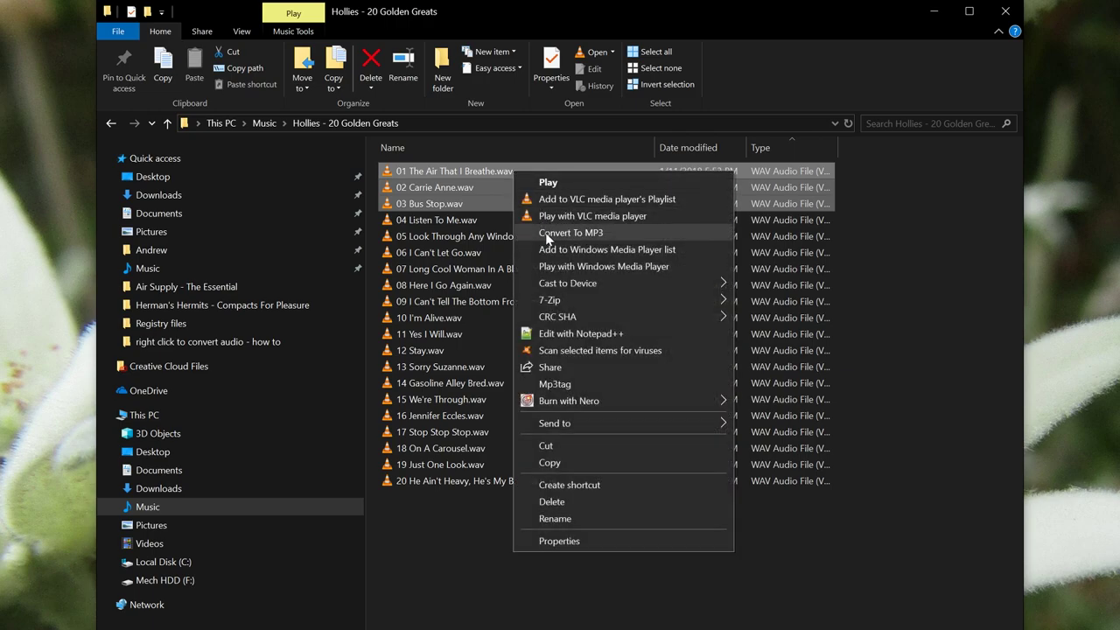
{"action": "left_click", "coordinate": [546, 234]}
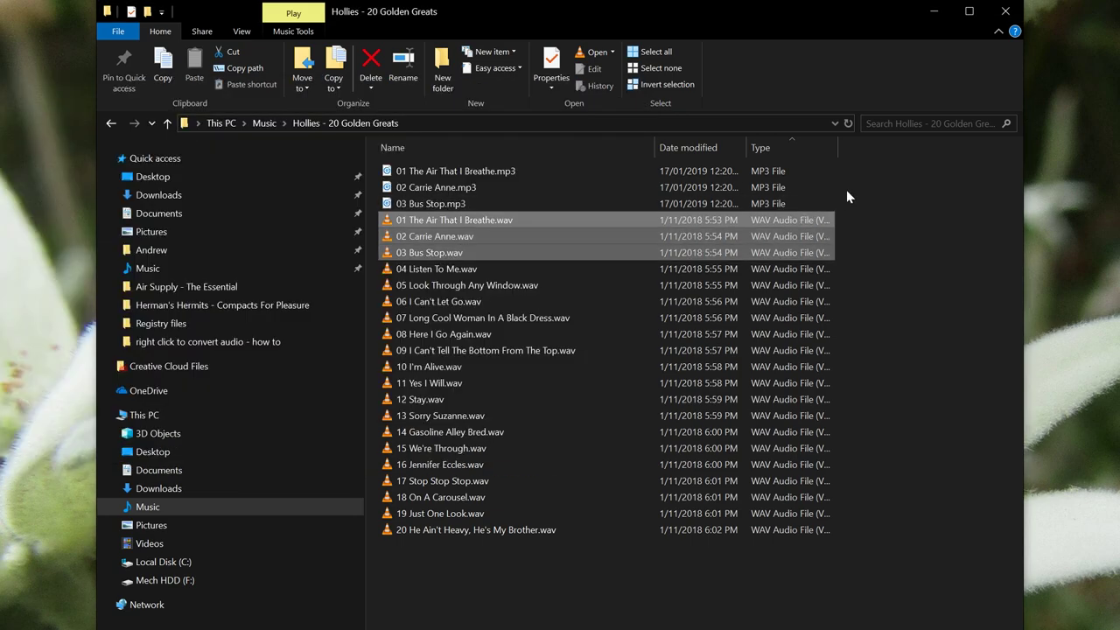
{"action": "left_click", "coordinate": [854, 188]}
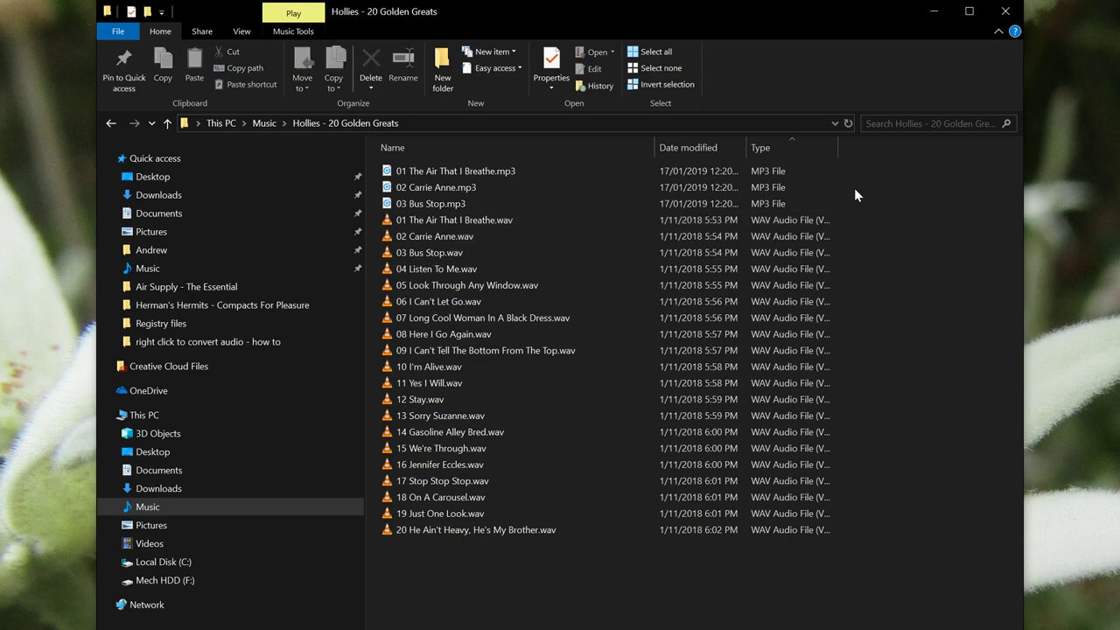